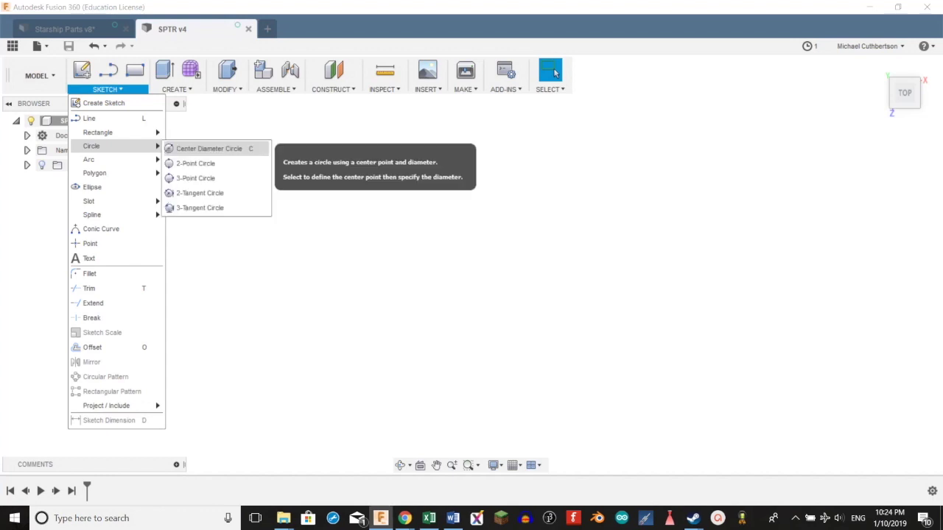
Start a sketch on the horizontal plane and draw a 65 mm diameter circle centred on the origin
{"action": "left_click", "coordinate": [524, 194]}
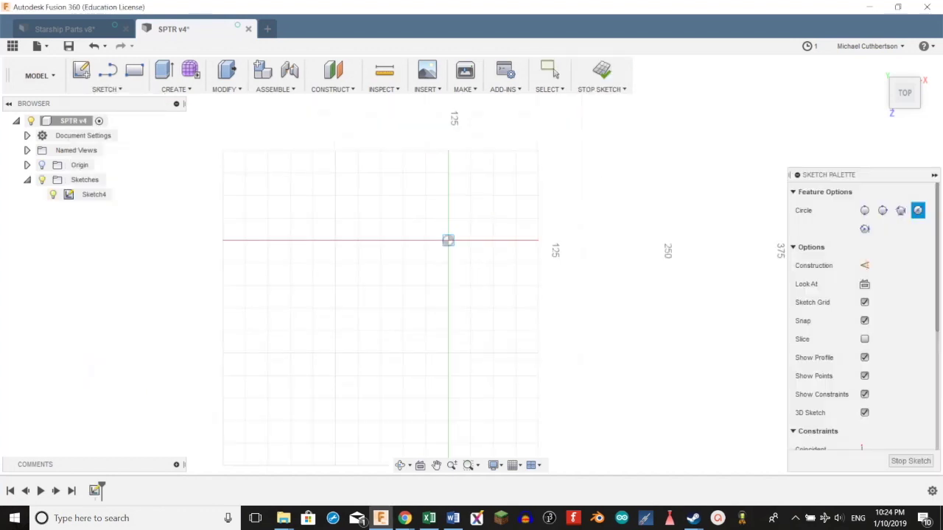
{"action": "left_click", "coordinate": [448, 240]}
{"action": "type", "text": "65"}
{"action": "key", "text": "Tab"}
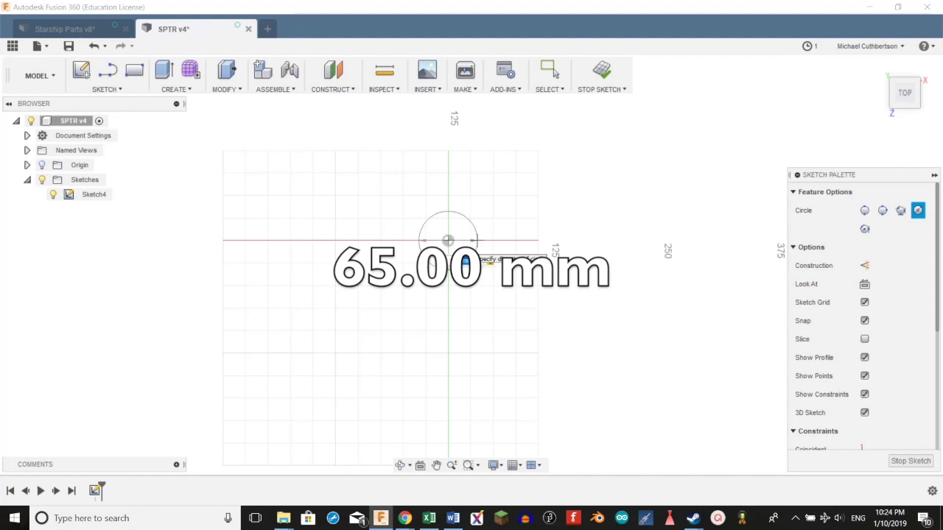
{"action": "key", "text": "Return"}
Draw a concentric 24.122 mm diameter circle inside the 65 mm circle
{"action": "scroll", "coordinate": [478, 201], "scroll_direction": "up", "scroll_amount": 6}
{"action": "middle_click_drag", "start_coordinate": [478, 202], "coordinate": [563, 126]}
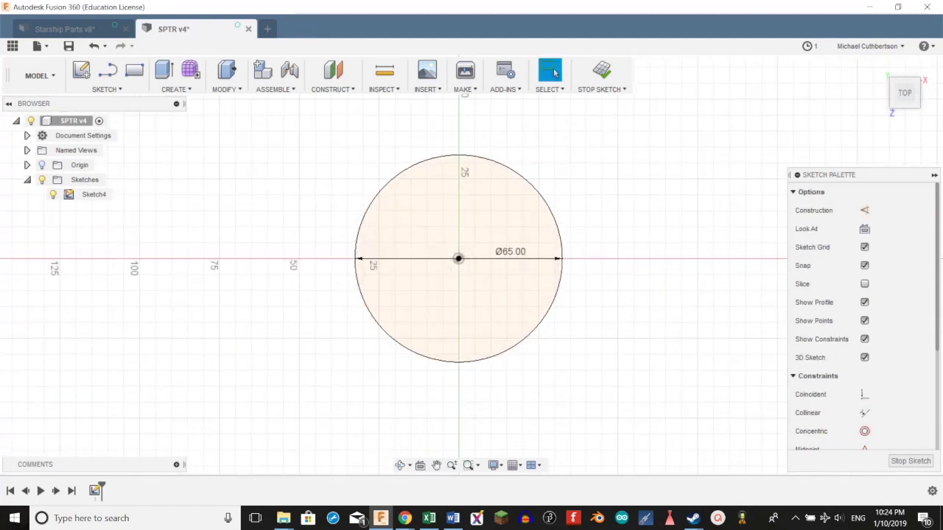
{"action": "left_click", "coordinate": [107, 90]}
{"action": "mouse_move", "coordinate": [91, 145]}
{"action": "left_click", "coordinate": [208, 149]}
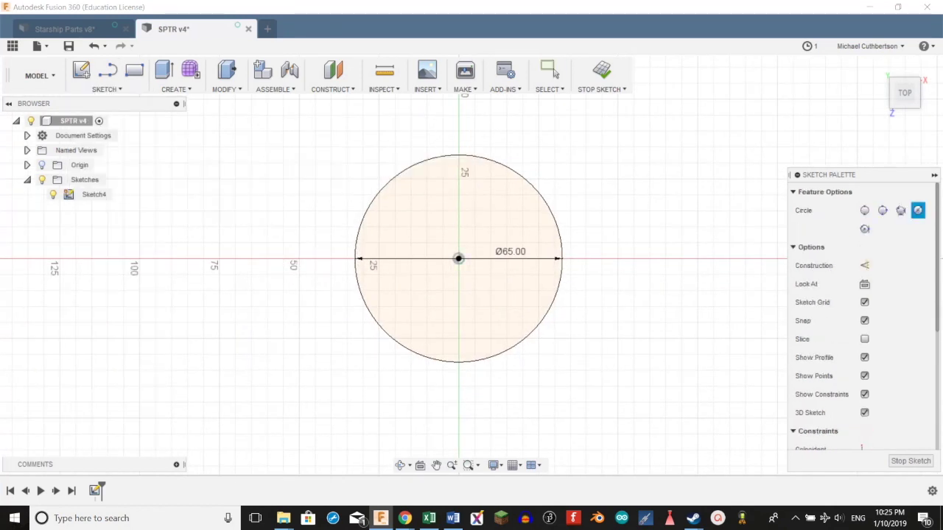
{"action": "left_click", "coordinate": [458, 259]}
{"action": "type", "text": "2"}
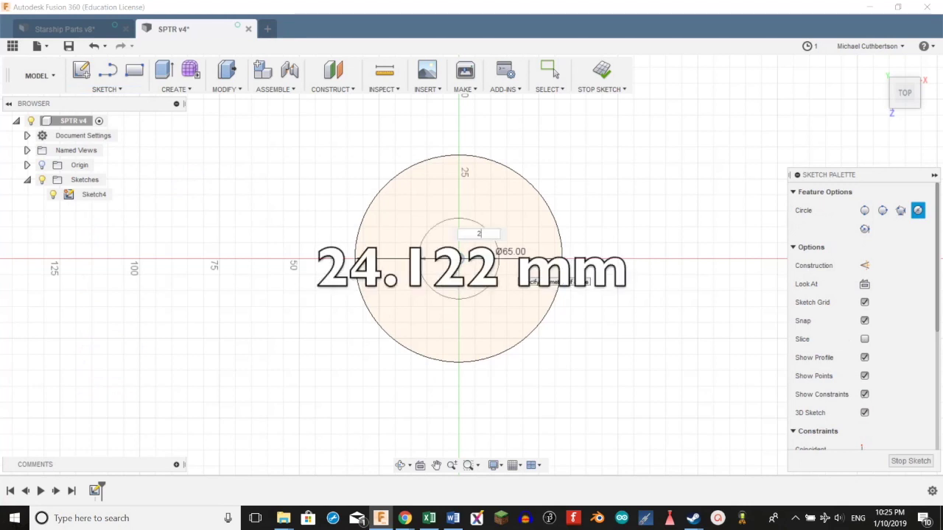
{"action": "type", "text": "4.122"}
{"action": "key", "text": "Tab"}
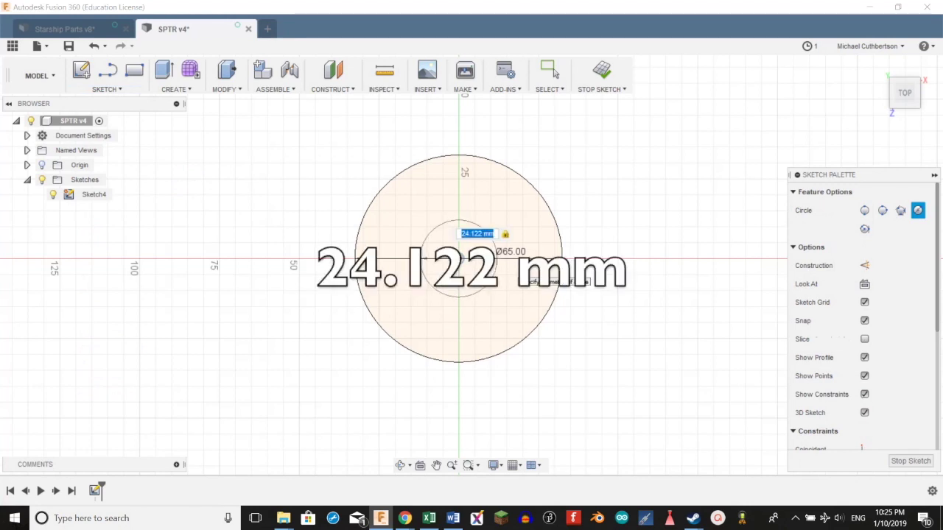
{"action": "key", "text": "Return"}
Extrude the ring profile between the two circles and name the resulting body Centering Ring
{"action": "left_click", "coordinate": [510, 269]}
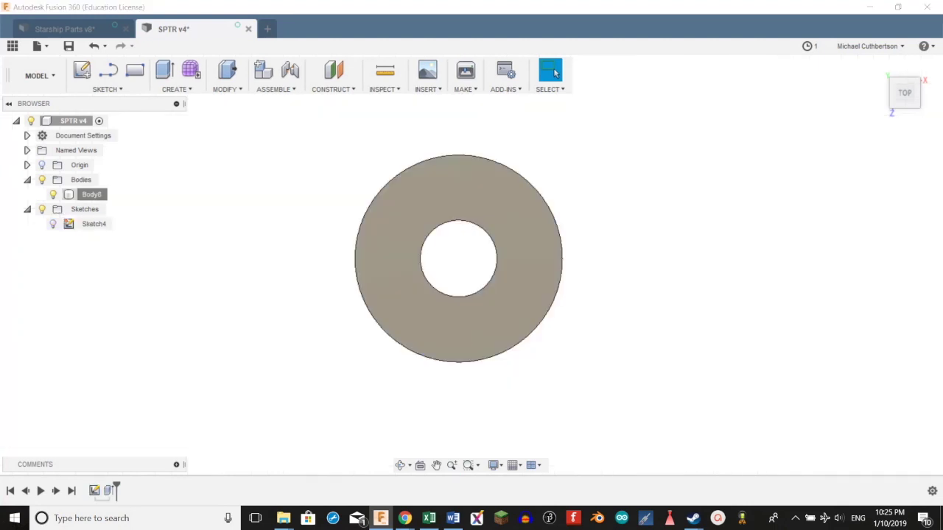
{"action": "type", "text": "C"}
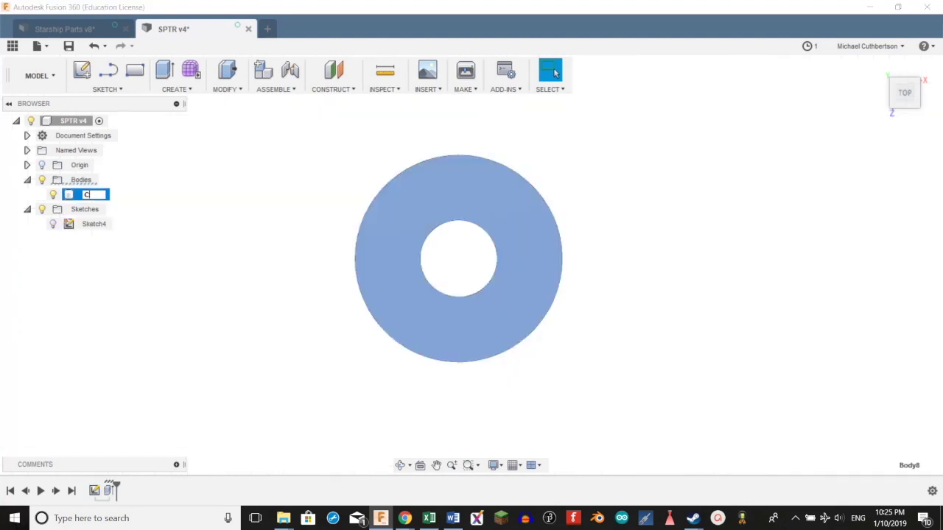
{"action": "type", "text": "entering Ring"}
{"action": "key", "text": "Return"}
Create a new group for the bodies, named Motor mount, containing the Centering Ring
{"action": "right_click", "coordinate": [86, 180]}
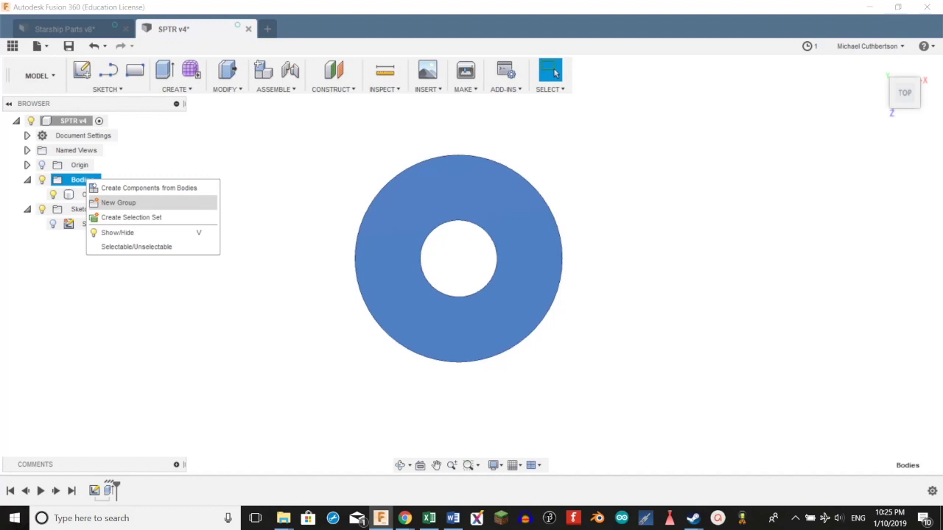
{"action": "left_click", "coordinate": [118, 202]}
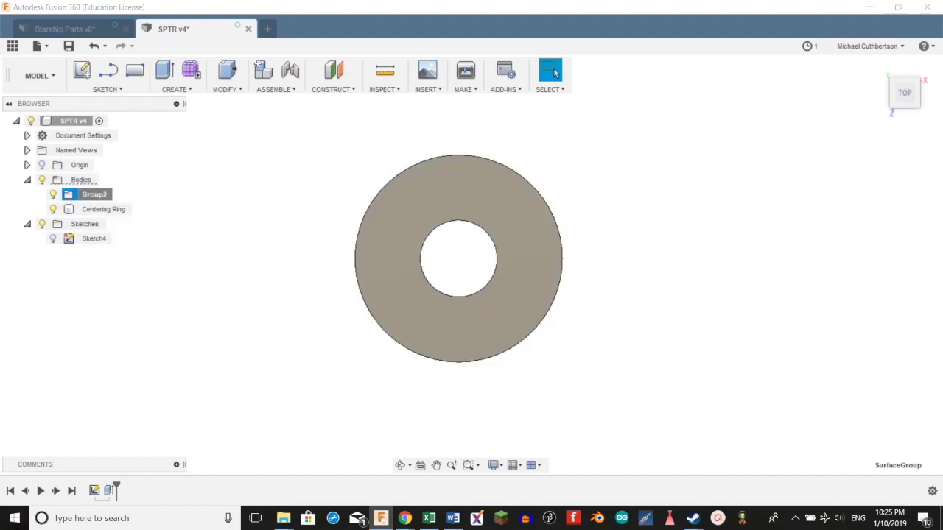
{"action": "double_click", "coordinate": [94, 195]}
{"action": "type", "text": "Motor mount (1"}
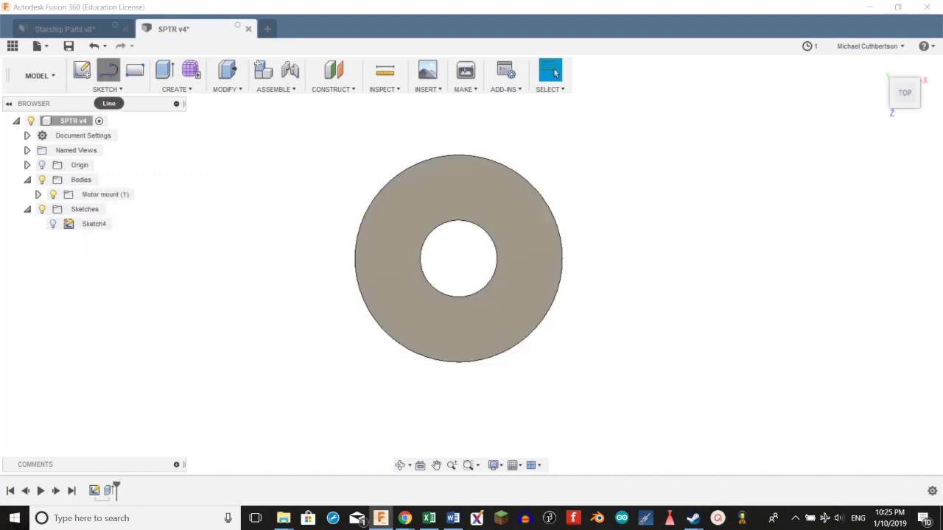
Hide the Motor mount group and sketch a 90 mm vertical line upward from the origin on the horizontal plane
{"action": "left_click", "coordinate": [108, 71]}
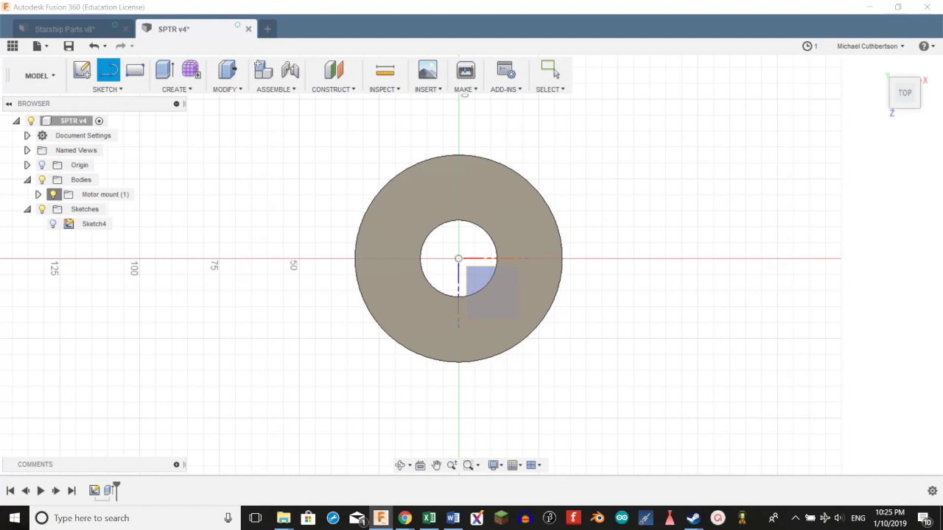
{"action": "left_click", "coordinate": [53, 195]}
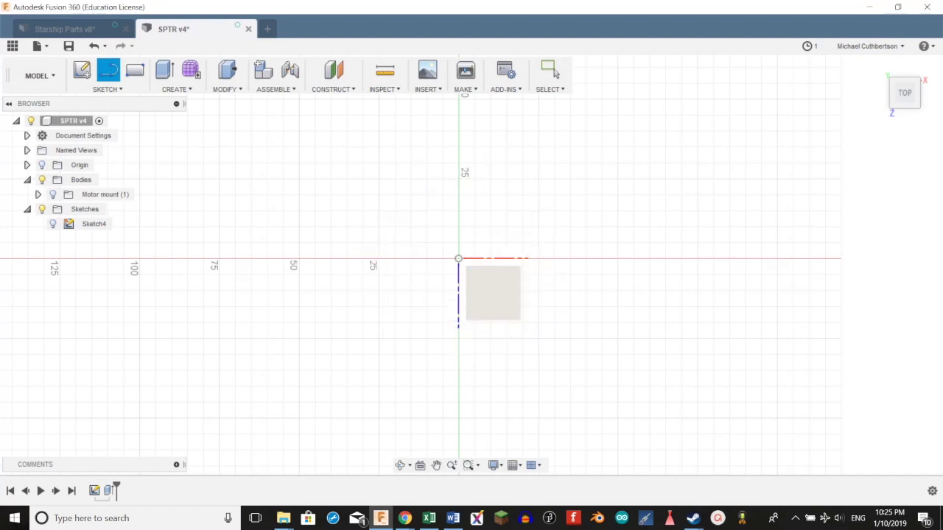
{"action": "left_click", "coordinate": [494, 294]}
{"action": "left_click", "coordinate": [428, 238]}
{"action": "type", "text": "9"}
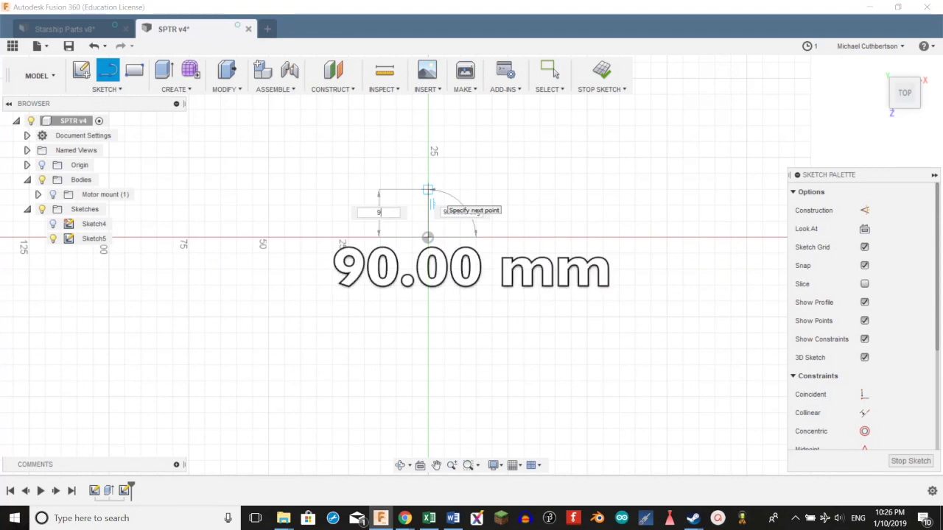
{"action": "type", "text": "0"}
{"action": "key", "text": "Tab"}
{"action": "key", "text": "Tab"}
{"action": "key", "text": "Return"}
Draw a 35 mm vertical line downward from the origin
{"action": "left_click", "coordinate": [108, 71]}
{"action": "left_click", "coordinate": [427, 238]}
{"action": "type", "text": "3"}
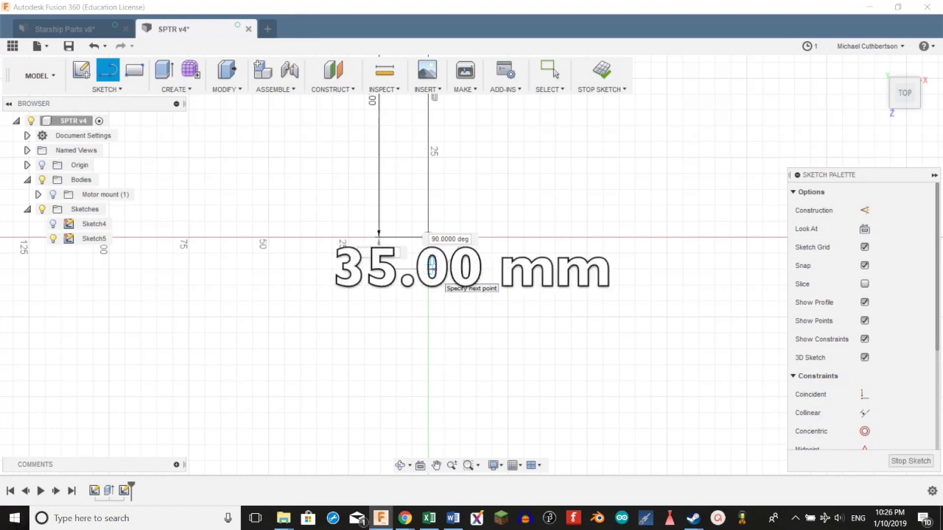
{"action": "key", "text": "Tab"}
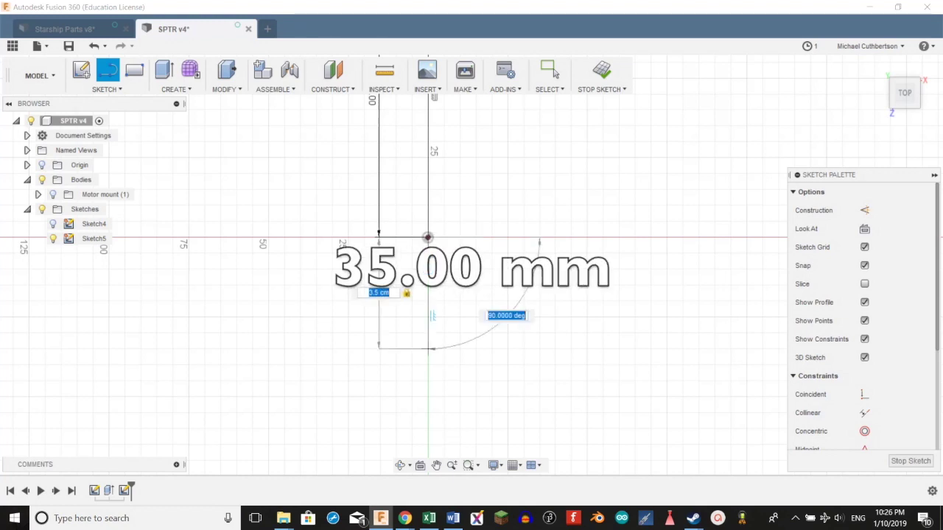
{"action": "key", "text": "Return"}
Continue from the 35 mm line's lower end with a 50 mm horizontal line and a collinear 5 mm segment
{"action": "type", "text": "5"}
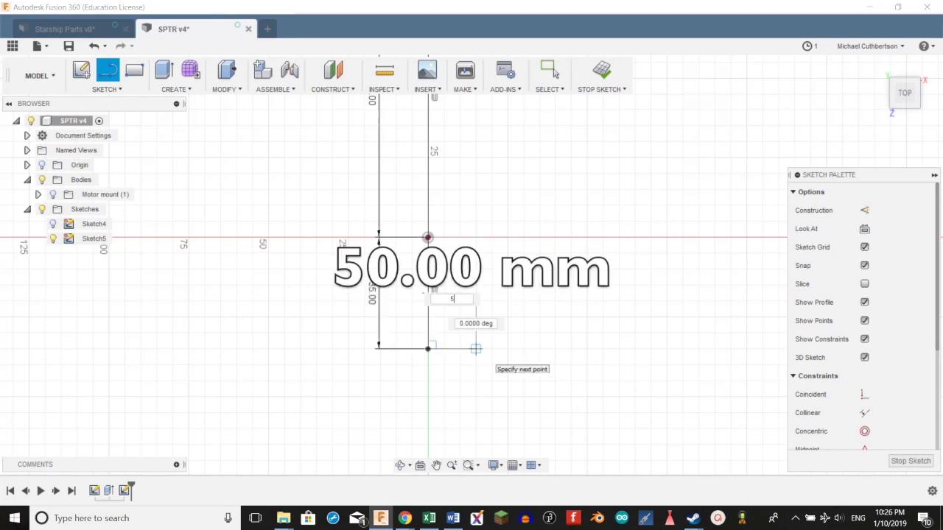
{"action": "type", "text": "cm"}
{"action": "key", "text": "Tab"}
{"action": "key", "text": "Return"}
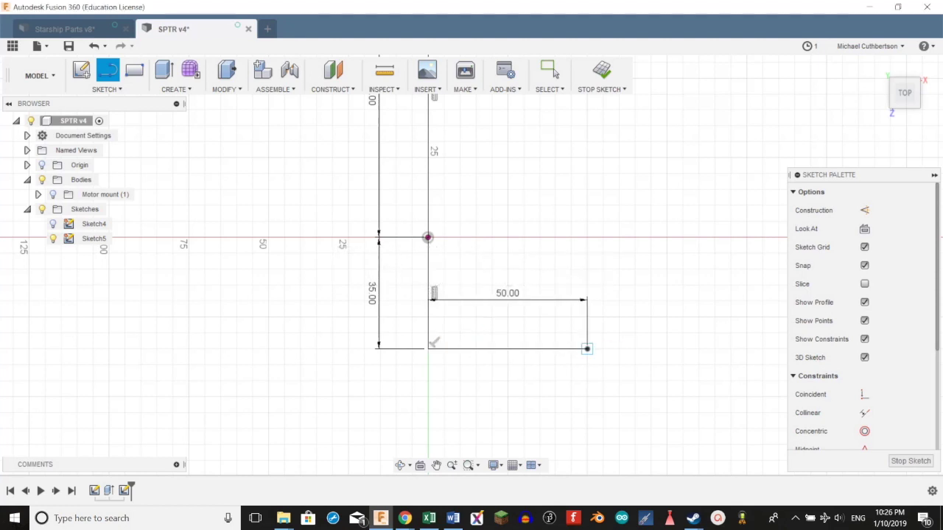
{"action": "type", "text": "5"}
{"action": "key", "text": "Tab"}
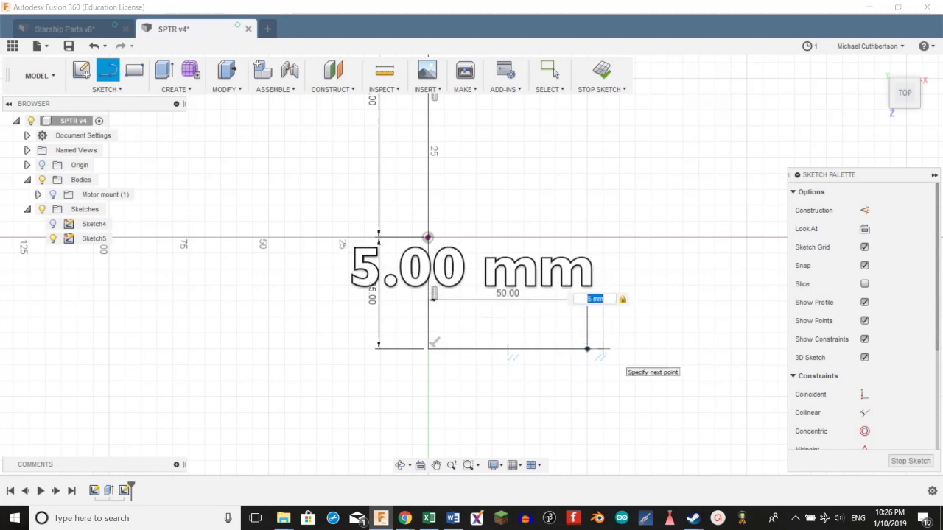
{"action": "key", "text": "Return"}
{"action": "key", "text": "Escape"}
Connect the origin to the 50 mm line's outer end, and the 5 mm segment's outer end to the 90 mm line's top
{"action": "key", "text": "l"}
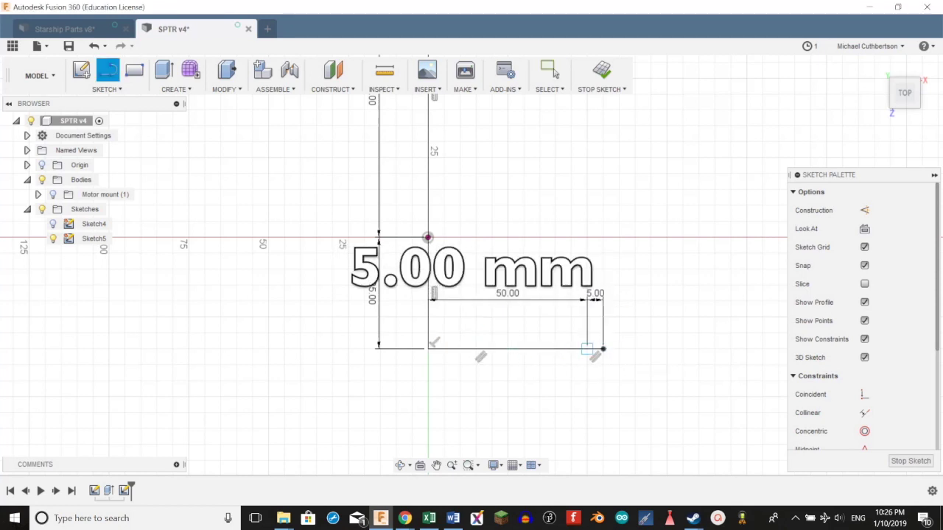
{"action": "left_click", "coordinate": [428, 237]}
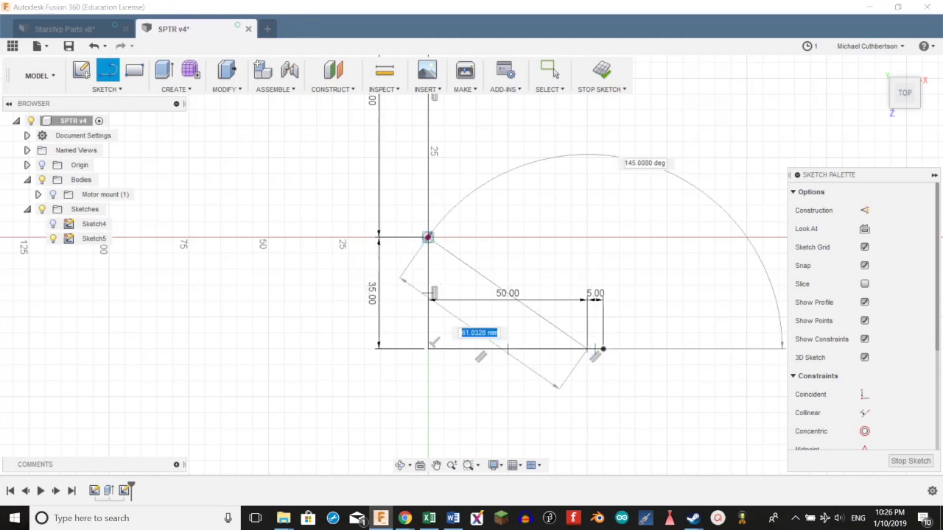
{"action": "left_click", "coordinate": [592, 351]}
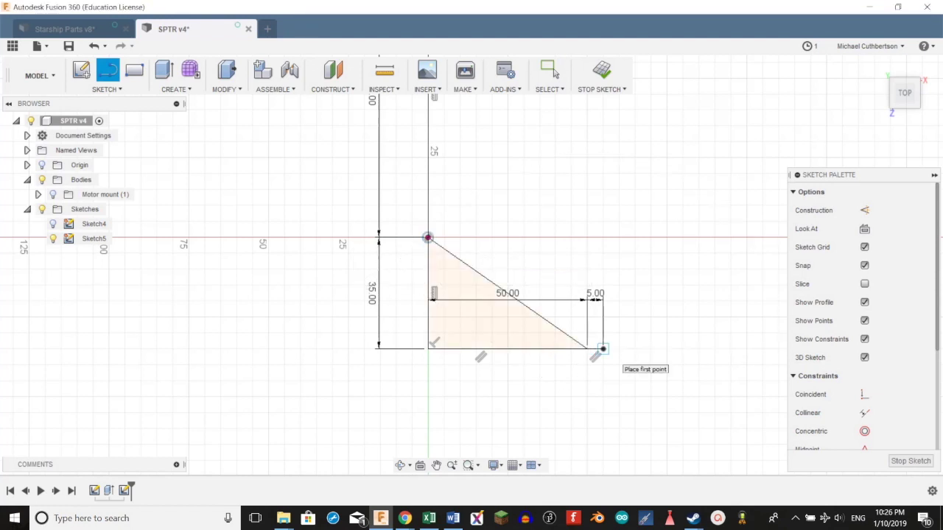
{"action": "left_click", "coordinate": [603, 349]}
{"action": "scroll", "coordinate": [548, 172], "scroll_direction": "up", "scroll_amount": 1}
{"action": "mouse_move", "coordinate": [548, 172]}
{"action": "middle_mouse_down"}
{"action": "mouse_move", "coordinate": [541, 329]}
{"action": "mouse_move", "coordinate": [539, 313]}
{"action": "middle_mouse_up"}
{"action": "scroll", "coordinate": [539, 313], "scroll_direction": "down", "scroll_amount": 2}
{"action": "left_click", "coordinate": [445, 141]}
{"action": "key", "text": "Escape"}
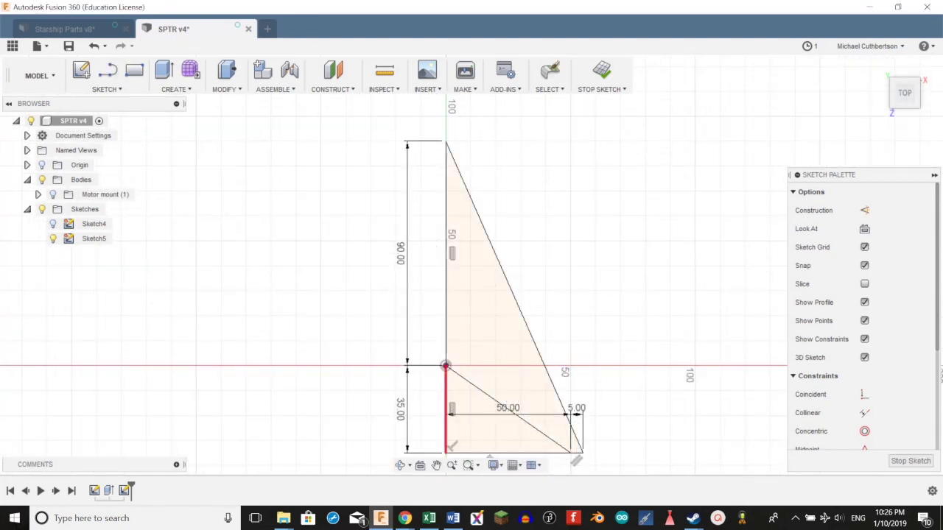
Remove the 35 mm and 50 mm guide lines and draw a 5 mm horizontal line from the origin, away from the fin
{"action": "key", "text": "Delete"}
{"action": "key", "text": "Delete"}
{"action": "scroll", "coordinate": [486, 368], "scroll_direction": "up", "scroll_amount": 1}
{"action": "middle_click_drag", "start_coordinate": [486, 369], "coordinate": [468, 252]}
{"action": "key", "text": "l"}
{"action": "left_click", "coordinate": [416, 249]}
{"action": "type", "text": "5"}
{"action": "key", "text": "Tab"}
{"action": "key", "text": "Tab"}
{"action": "key", "text": "BackSpace"}
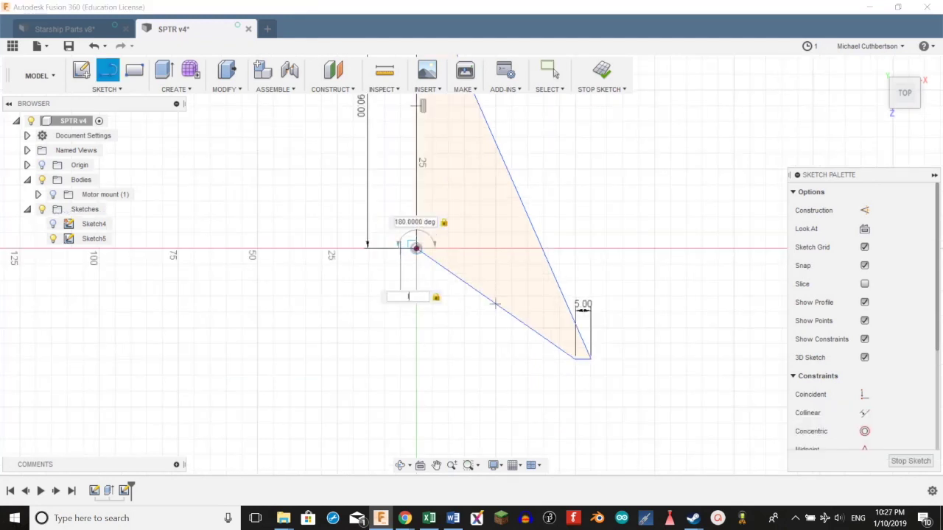
{"action": "type", "text": "5"}
{"action": "key", "text": "Return"}
Draw a vertical line from the 5 mm line's outer end to the fin's top level and close it to the tip
{"action": "key", "text": "l"}
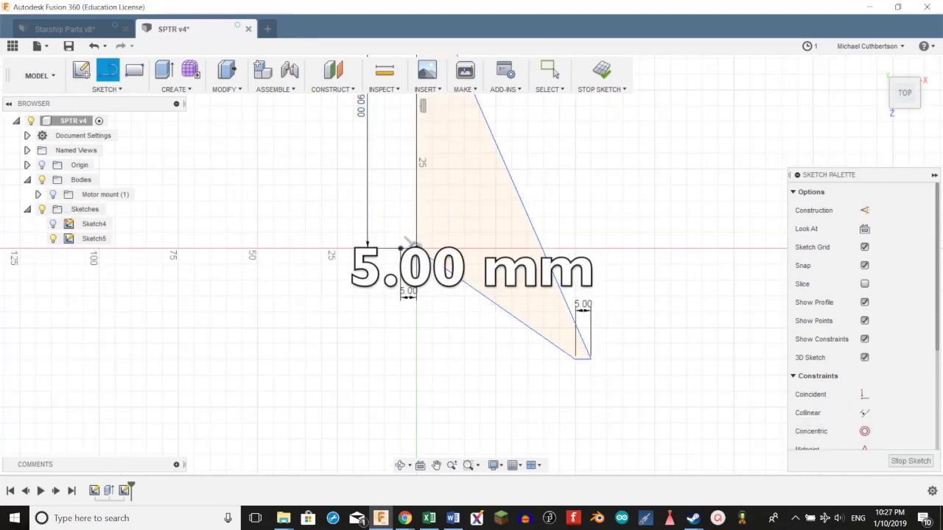
{"action": "left_click", "coordinate": [401, 248]}
{"action": "middle_click_drag", "start_coordinate": [398, 142], "coordinate": [413, 261]}
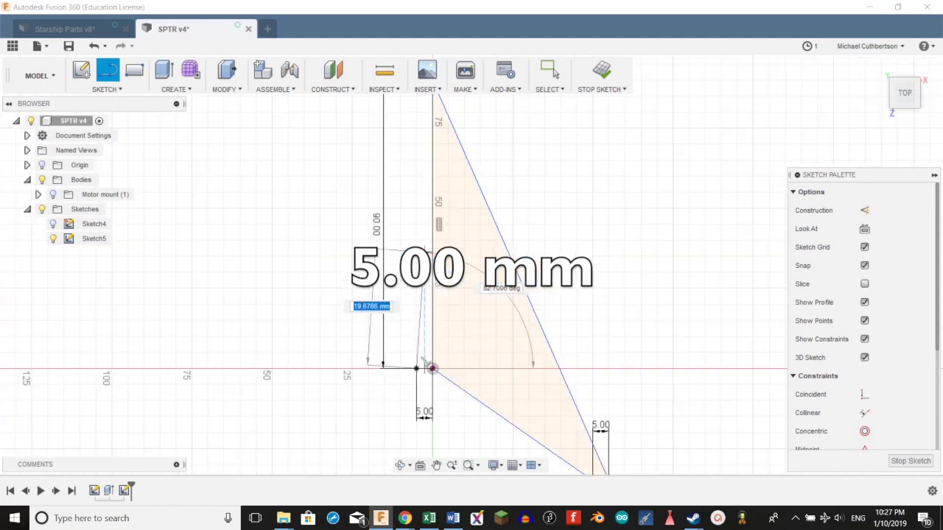
{"action": "middle_click_drag", "start_coordinate": [414, 108], "coordinate": [409, 209]}
{"action": "scroll", "coordinate": [409, 208], "scroll_direction": "up", "scroll_amount": 1}
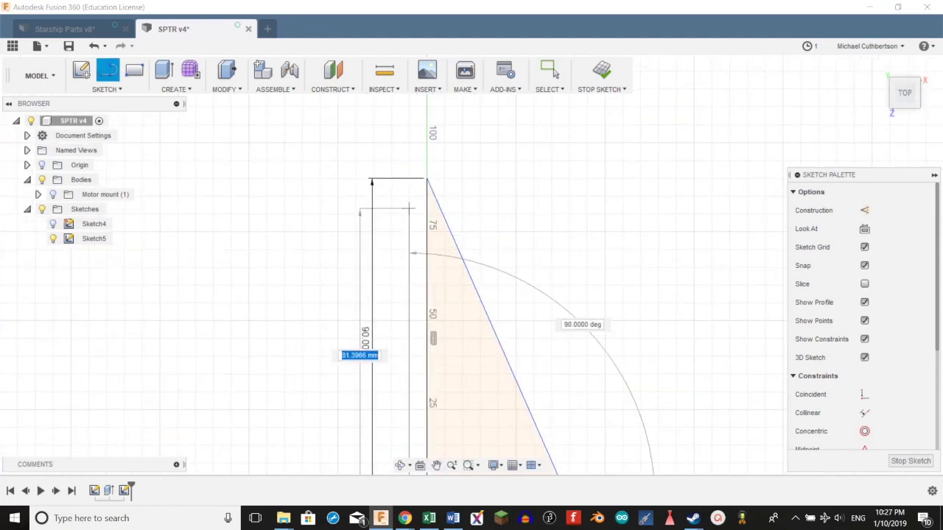
{"action": "left_click", "coordinate": [409, 179]}
{"action": "left_click", "coordinate": [427, 178]}
Trim away the 90 mm line dividing the narrow root strip from the rest of the fin profile
{"action": "key", "text": "t"}
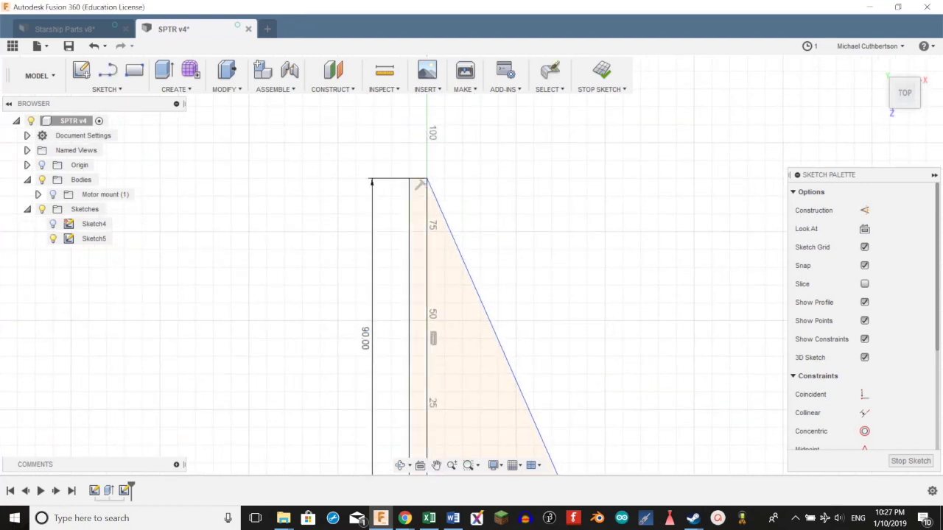
{"action": "left_click", "coordinate": [427, 324]}
{"action": "key", "text": "Escape"}
Extrude the closed fin profile into a new body
{"action": "left_click", "coordinate": [450, 324]}
{"action": "scroll", "coordinate": [449, 324], "scroll_direction": "down", "scroll_amount": 5}
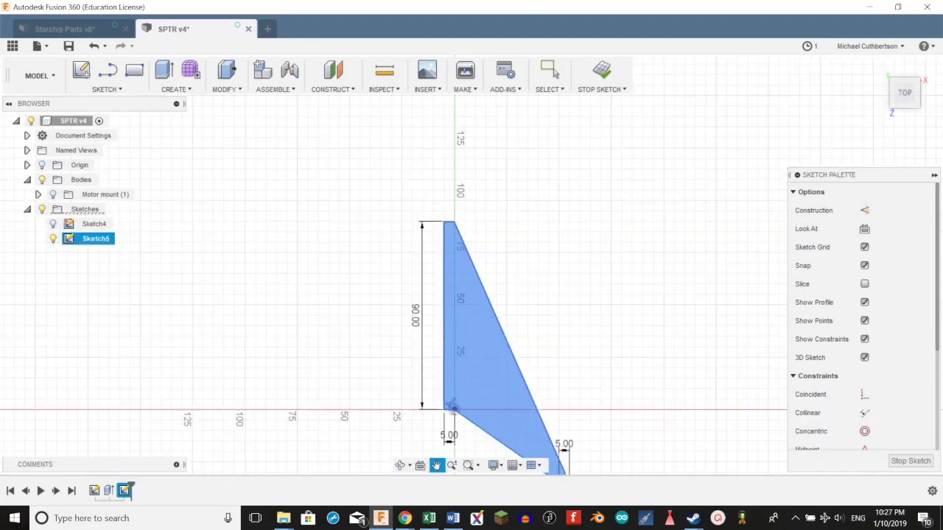
{"action": "middle_click_drag", "start_coordinate": [514, 346], "coordinate": [460, 218]}
{"action": "scroll", "coordinate": [460, 216], "scroll_direction": "up", "scroll_amount": 1}
{"action": "key", "text": "e"}
{"action": "key", "text": "Return"}
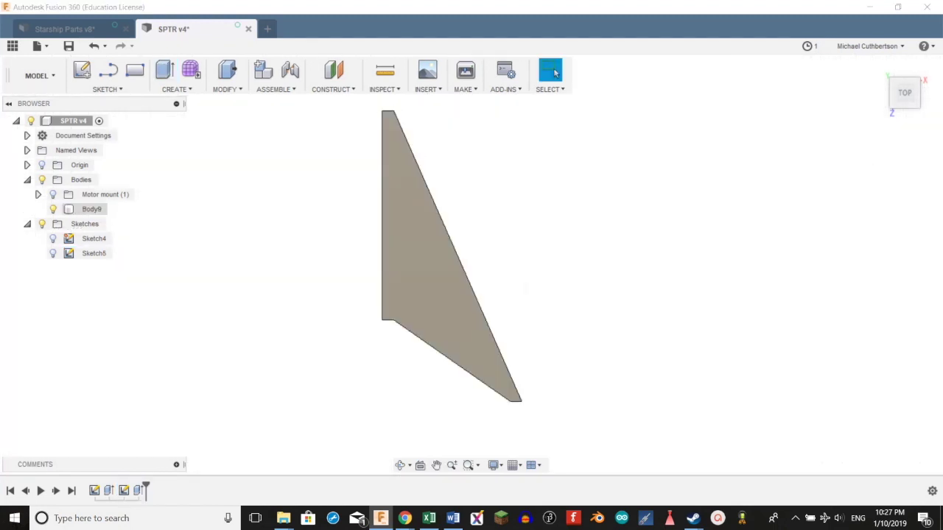
Rename the new body Fin and move it into the Motor mount group
{"action": "double_click", "coordinate": [92, 209]}
{"action": "type", "text": "Fin"}
{"action": "key", "text": "Return"}
{"action": "left_click_drag", "start_coordinate": [86, 210], "coordinate": [103, 195]}
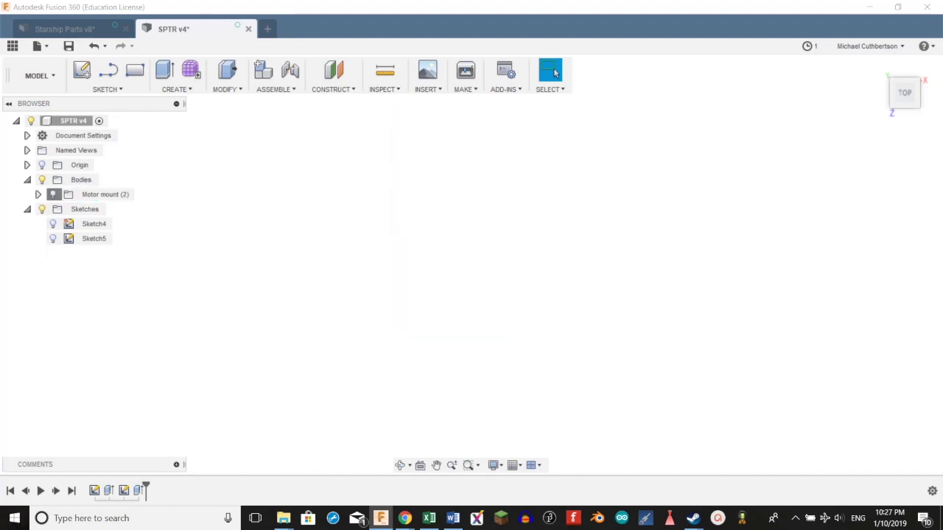
Show the Motor mount group's bodies and rotate the Fin upright so it stands perpendicular to the Centering Ring
{"action": "left_click", "coordinate": [53, 194]}
{"action": "left_click", "coordinate": [38, 195]}
{"action": "left_click", "coordinate": [97, 224]}
{"action": "right_click", "coordinate": [101, 226]}
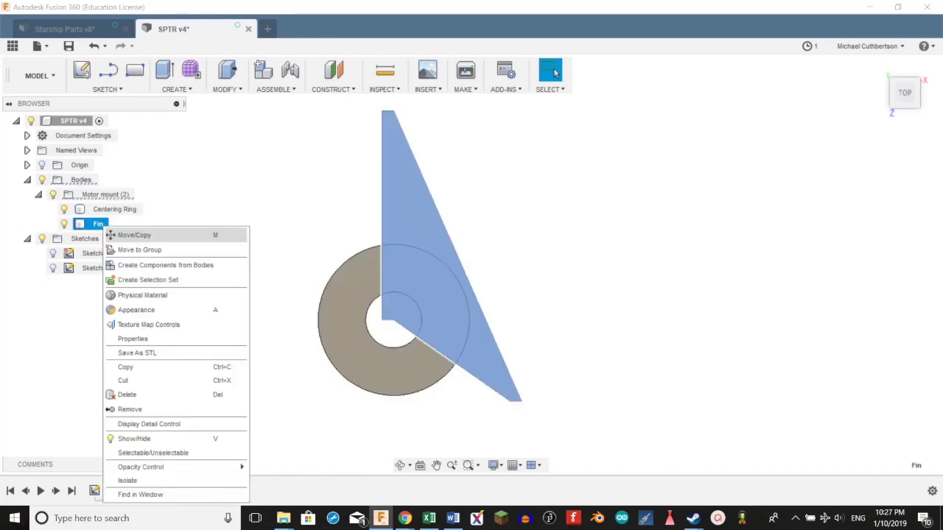
{"action": "left_click", "coordinate": [135, 235]}
{"action": "middle_click_drag", "start_coordinate": [471, 243], "coordinate": [354, 228], "text": "shift"}
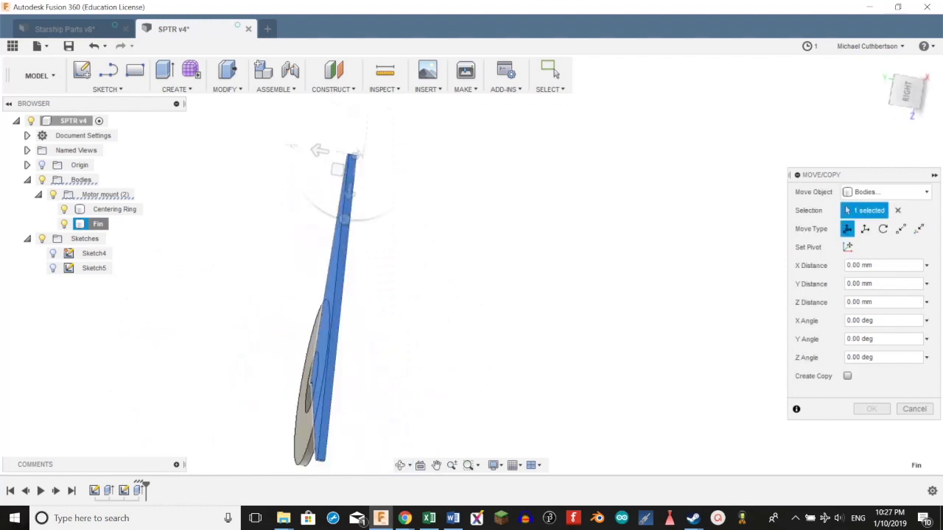
{"action": "left_click_drag", "start_coordinate": [344, 219], "coordinate": [416, 166]}
Move the Fin 90 mm along Y and 30 mm along X, placing its root near the Centering Ring's outer edge
{"action": "left_click_drag", "start_coordinate": [346, 192], "coordinate": [312, 419]}
{"action": "left_click", "coordinate": [907, 92]}
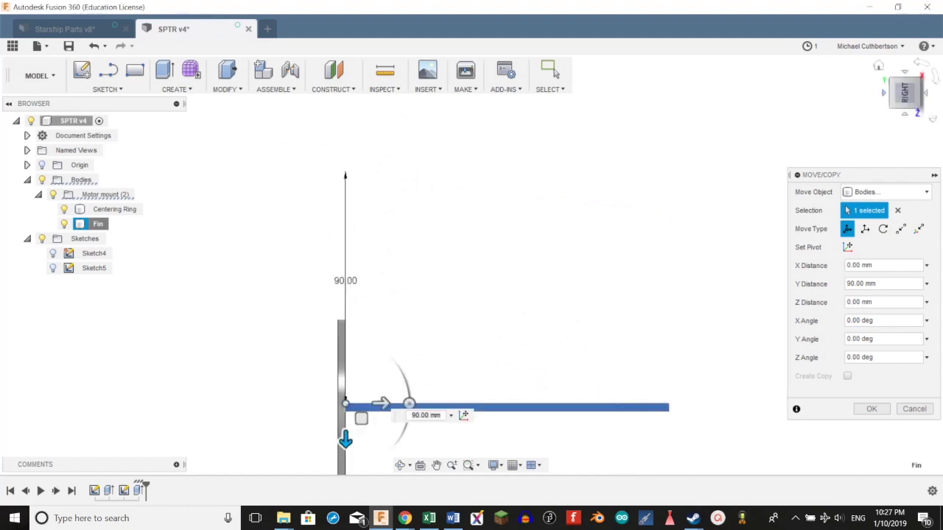
{"action": "left_click", "coordinate": [884, 93]}
{"action": "middle_click_drag", "start_coordinate": [401, 401], "coordinate": [415, 313]}
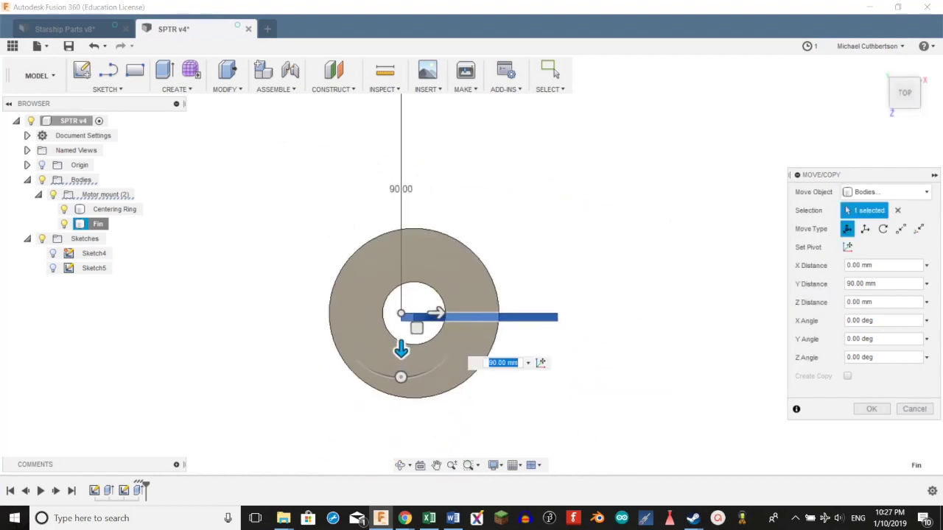
{"action": "left_click", "coordinate": [437, 313]}
{"action": "left_click_drag", "start_coordinate": [437, 313], "coordinate": [516, 313]}
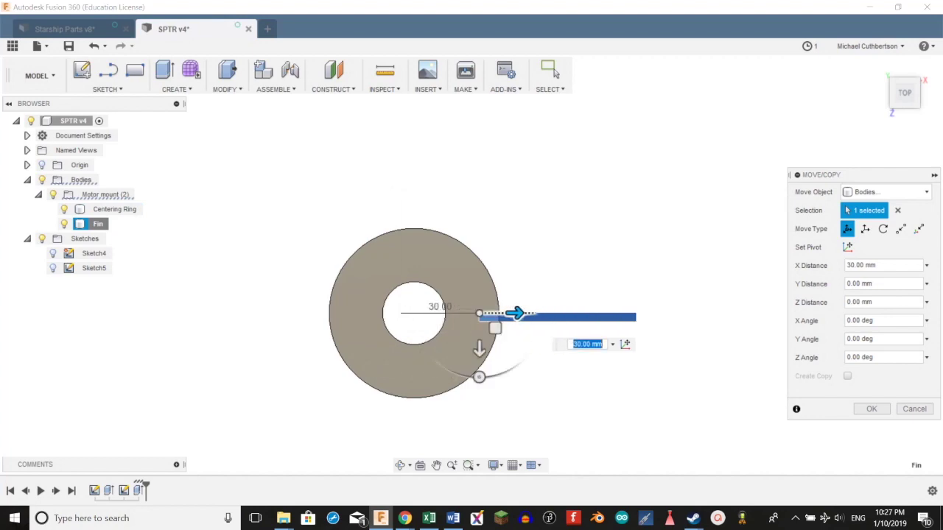
Move the Fin -85 mm along Z so its root tab lines up with the Centering Ring's thickness
{"action": "middle_click_drag", "start_coordinate": [516, 376], "coordinate": [508, 295], "text": "shift"}
{"action": "scroll", "coordinate": [508, 324], "scroll_direction": "up", "scroll_amount": 6}
{"action": "left_click_drag", "start_coordinate": [402, 304], "coordinate": [400, 286]}
{"action": "left_click_drag", "start_coordinate": [437, 254], "coordinate": [480, 255]}
{"action": "scroll", "coordinate": [422, 346], "scroll_direction": "down", "scroll_amount": 5}
{"action": "left_click_drag", "start_coordinate": [431, 333], "coordinate": [412, 114]}
{"action": "scroll", "coordinate": [449, 317], "scroll_direction": "up", "scroll_amount": 5}
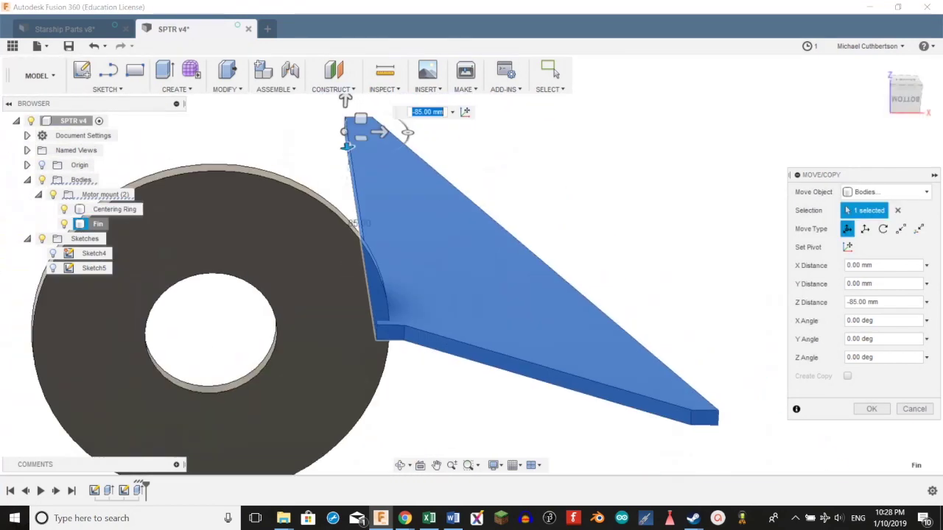
{"action": "key", "text": "Return"}
Move the Fin -2.5 mm along X, further into the Centering Ring
{"action": "middle_click_drag", "start_coordinate": [442, 332], "coordinate": [456, 243], "text": "shift"}
{"action": "key", "text": "m"}
{"action": "left_click", "coordinate": [515, 199]}
{"action": "left_click", "coordinate": [904, 96]}
{"action": "left_click_drag", "start_coordinate": [464, 399], "coordinate": [437, 399]}
{"action": "left_click", "coordinate": [510, 431]}
{"action": "key", "text": "BackSpace"}
{"action": "key", "text": "BackSpace"}
{"action": "type", "text": "5"}
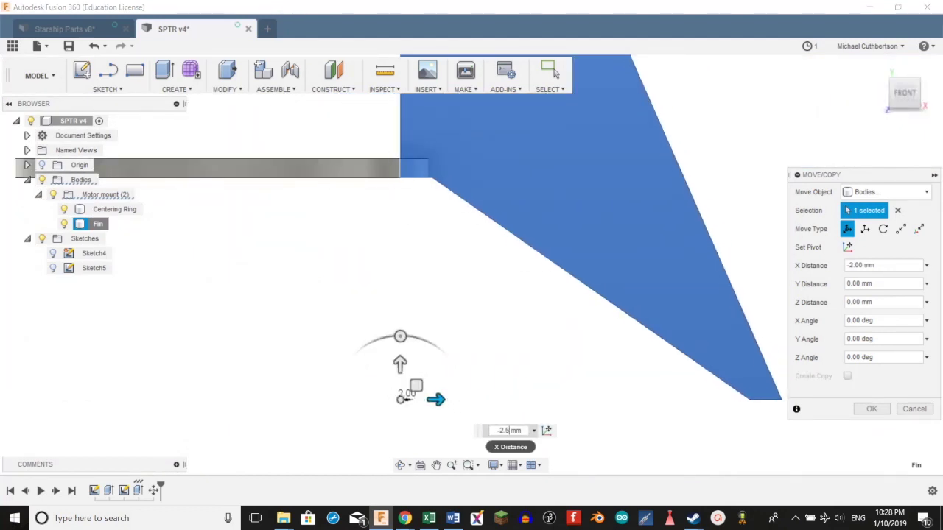
{"action": "key", "text": "Return"}
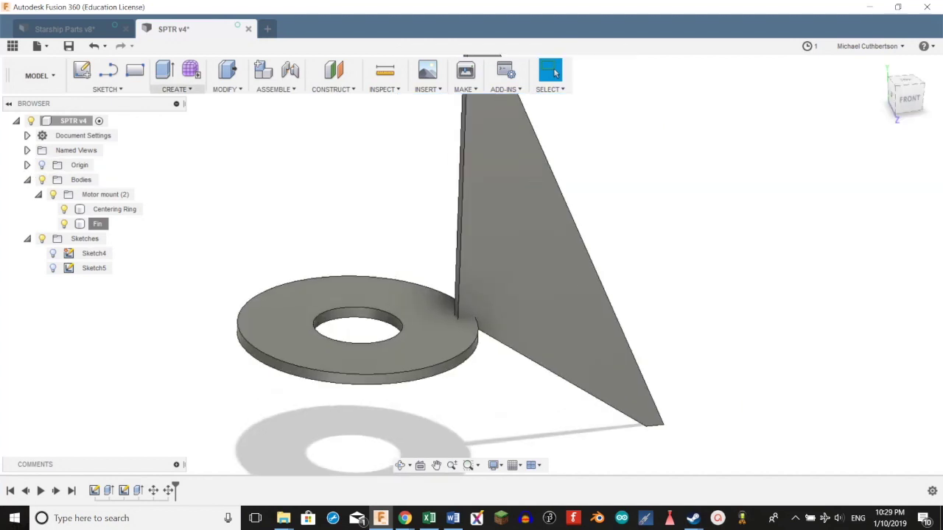
Create a full circular pattern of the Fin body around the Centering Ring's vertical axis with a quantity of 3
{"action": "left_click", "coordinate": [176, 89]}
{"action": "mouse_move", "coordinate": [177, 341]}
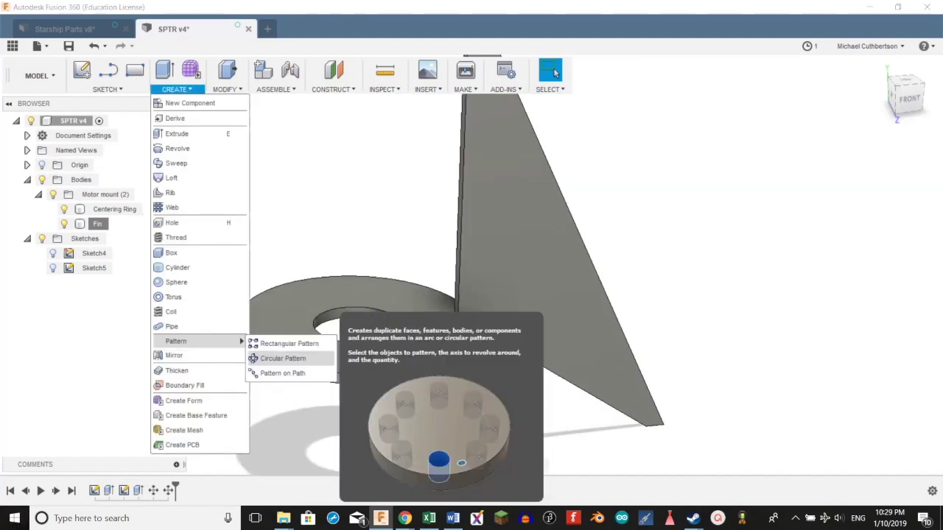
{"action": "left_click", "coordinate": [283, 358]}
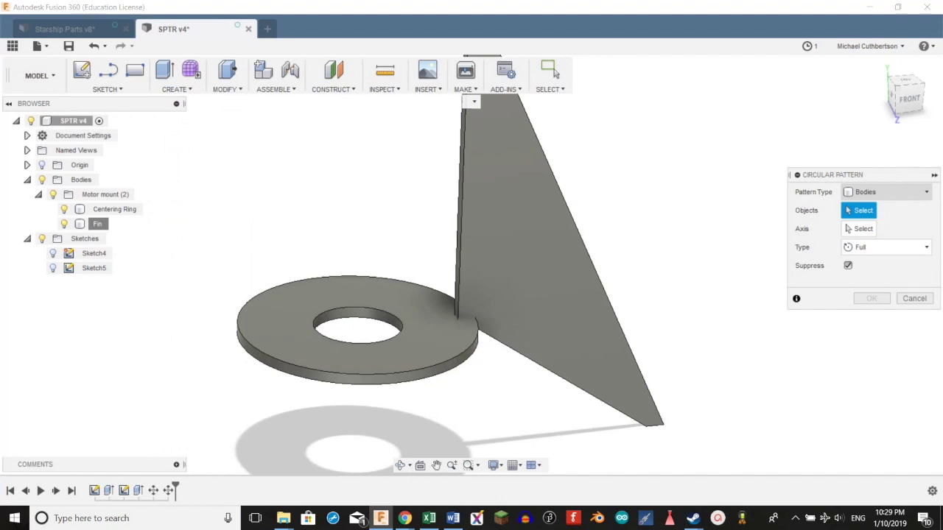
{"action": "left_click", "coordinate": [886, 192]}
{"action": "left_click", "coordinate": [867, 224]}
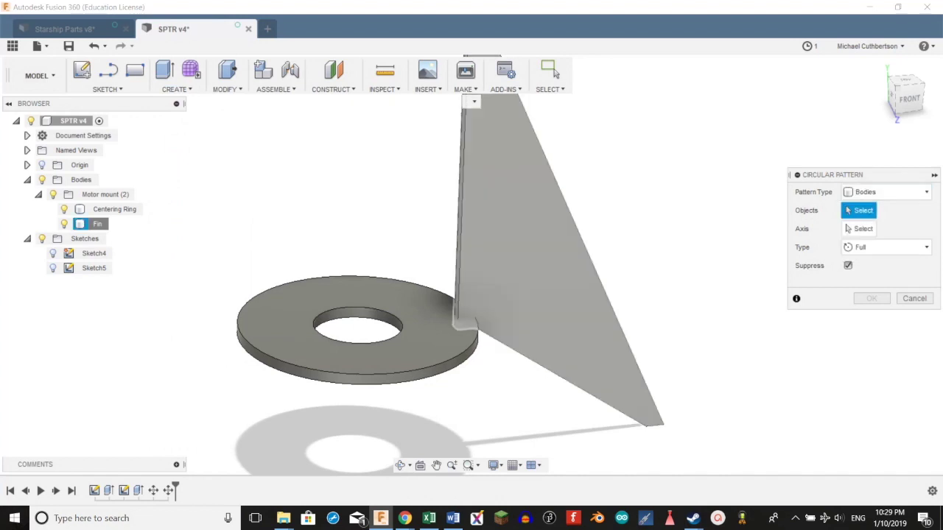
{"action": "left_click", "coordinate": [548, 247]}
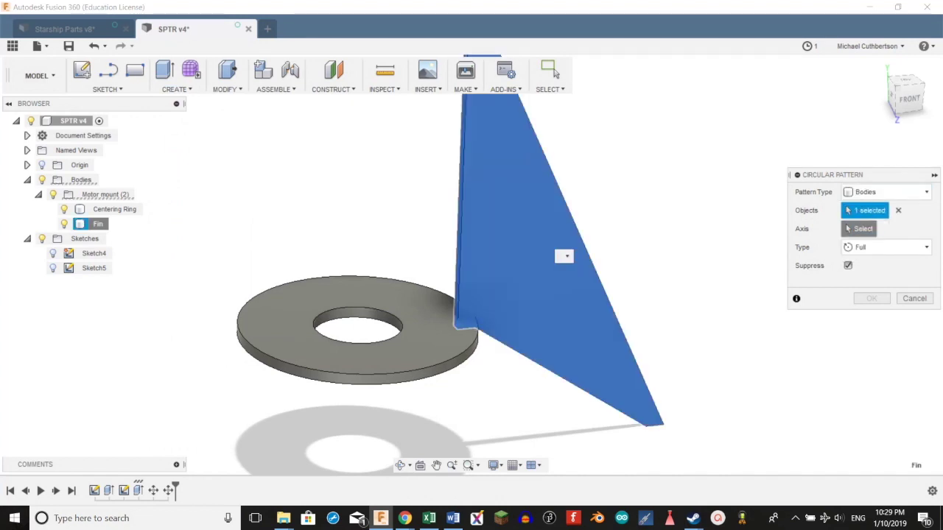
{"action": "left_click", "coordinate": [858, 229]}
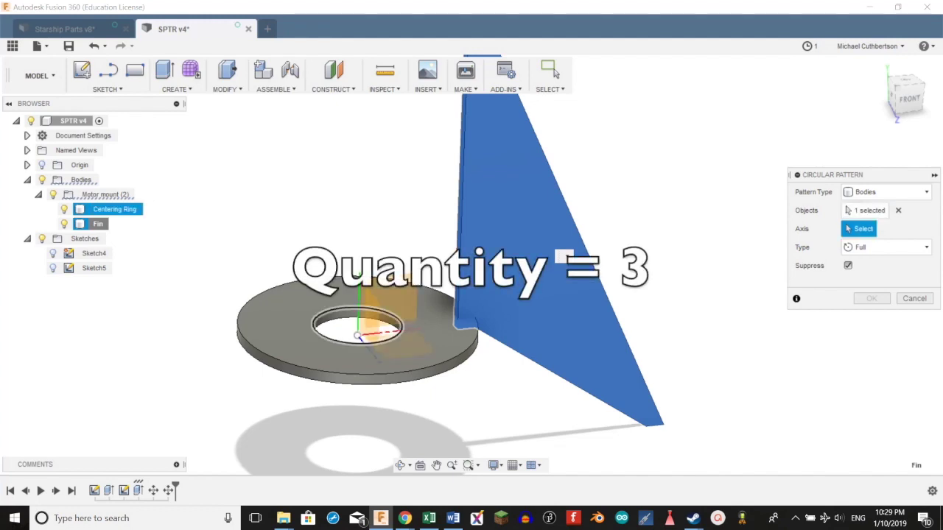
{"action": "left_click", "coordinate": [357, 335]}
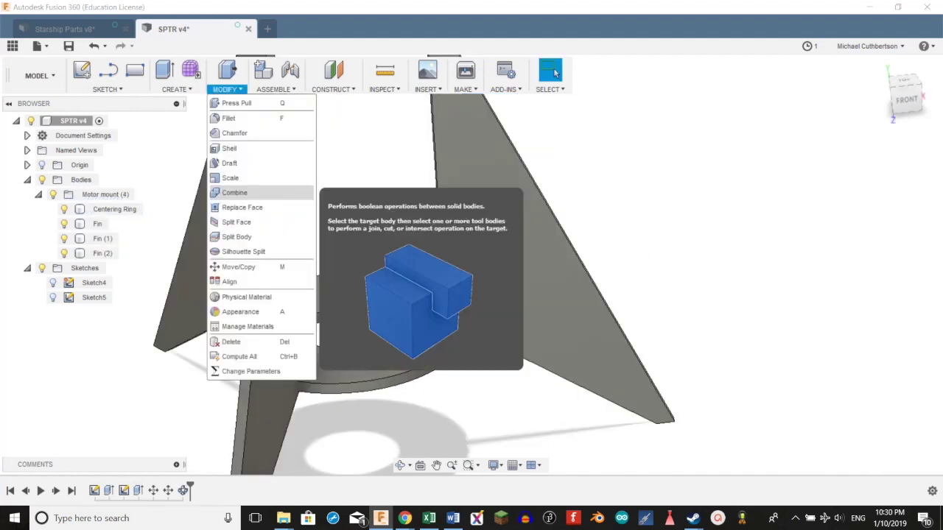
Cut the three fins out of the Centering Ring with Combine, keeping the tool bodies
{"action": "left_click", "coordinate": [234, 192]}
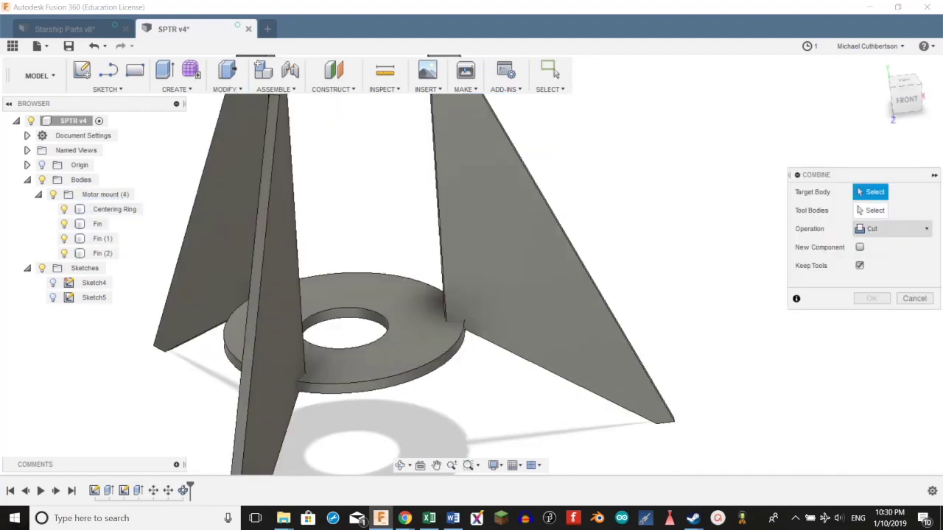
{"action": "left_click", "coordinate": [892, 229]}
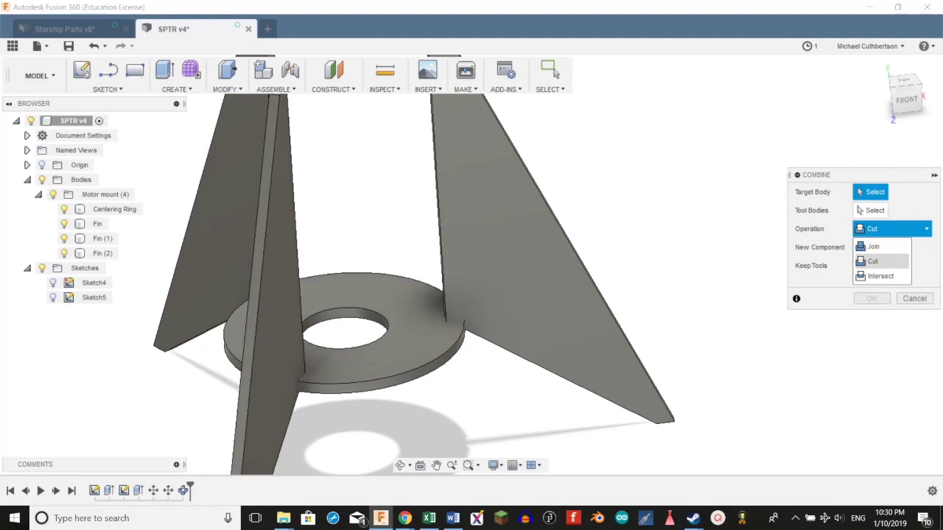
{"action": "left_click", "coordinate": [874, 261]}
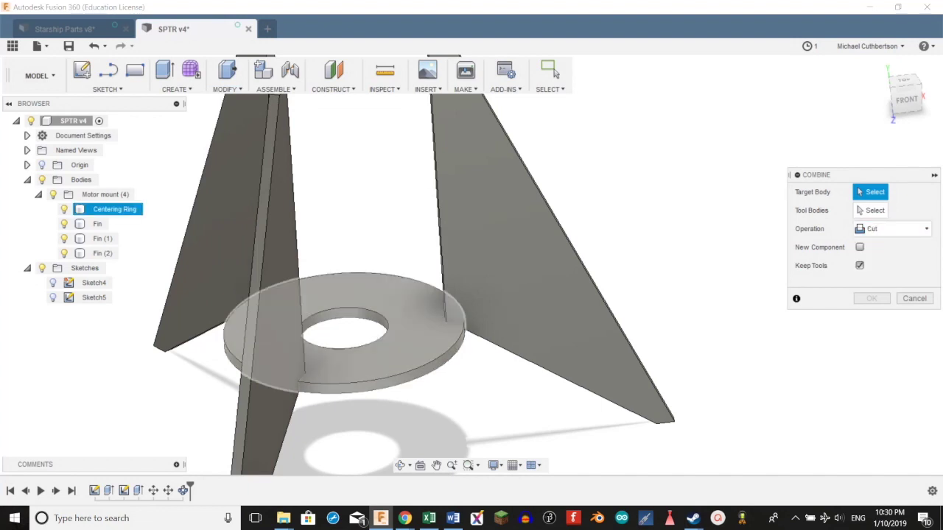
{"action": "left_click", "coordinate": [401, 352]}
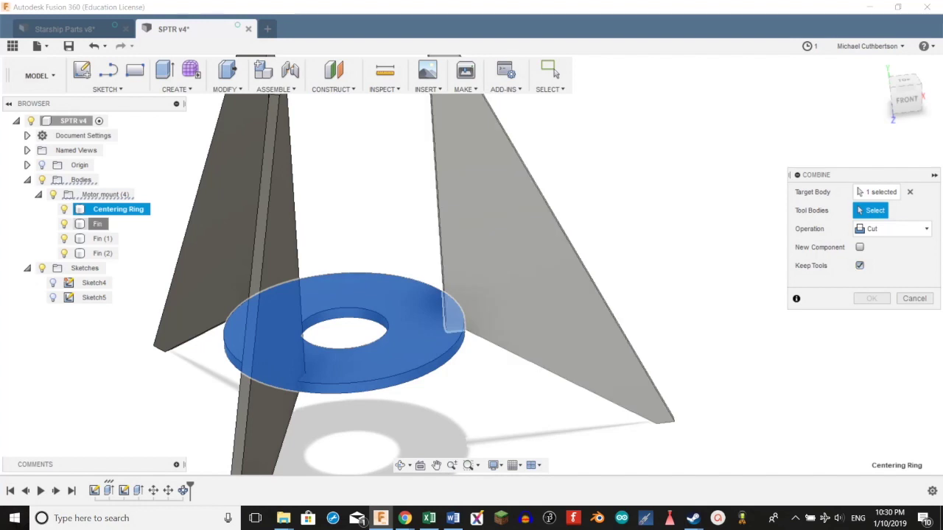
{"action": "left_click", "coordinate": [498, 274]}
{"action": "left_click", "coordinate": [215, 239]}
{"action": "left_click", "coordinate": [271, 412]}
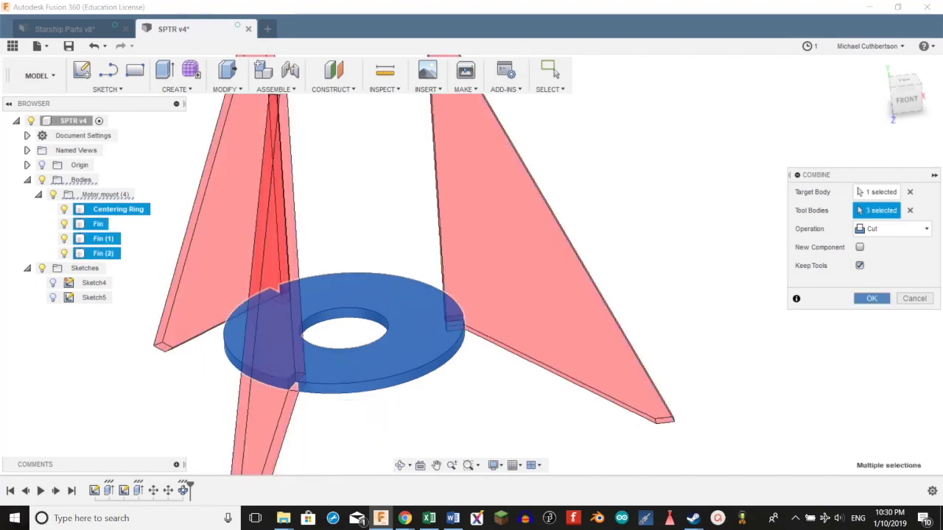
{"action": "key", "text": "Return"}
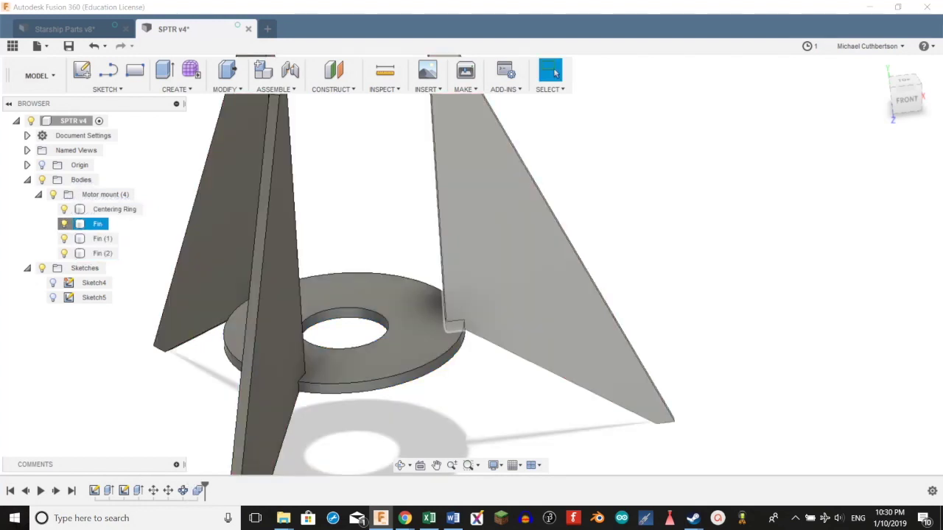
Hide the fins and offset the side faces of the Centering Ring's slots by -0.5 mm for clearance
{"action": "left_click", "coordinate": [64, 224]}
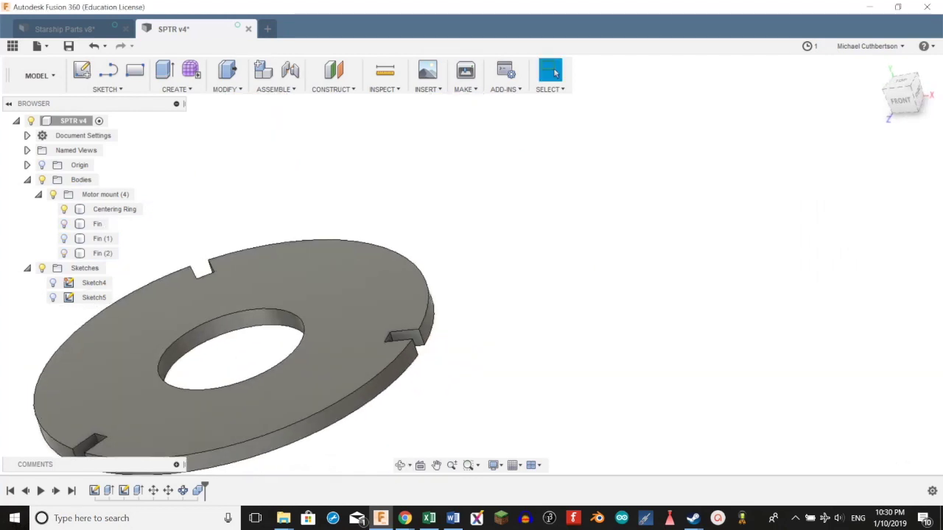
{"action": "left_click", "coordinate": [401, 339]}
{"action": "right_click", "coordinate": [407, 340]}
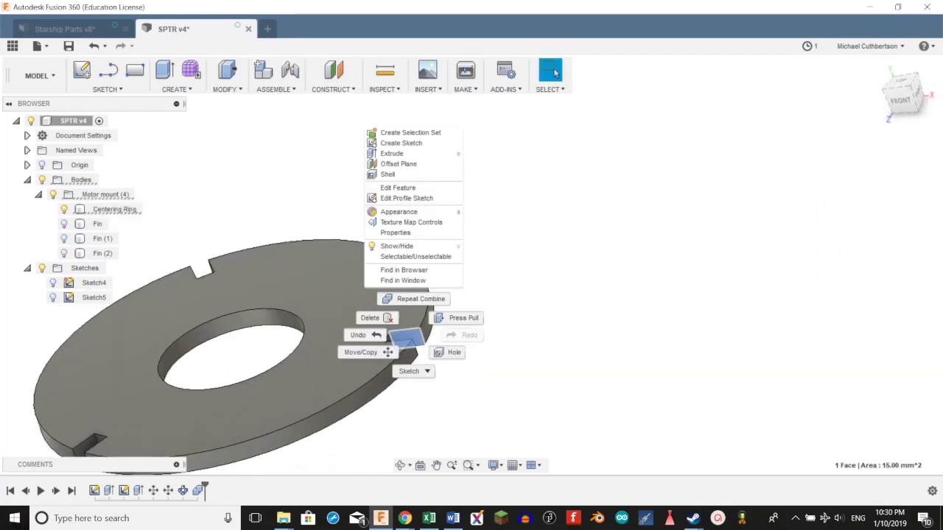
{"action": "left_click", "coordinate": [457, 318]}
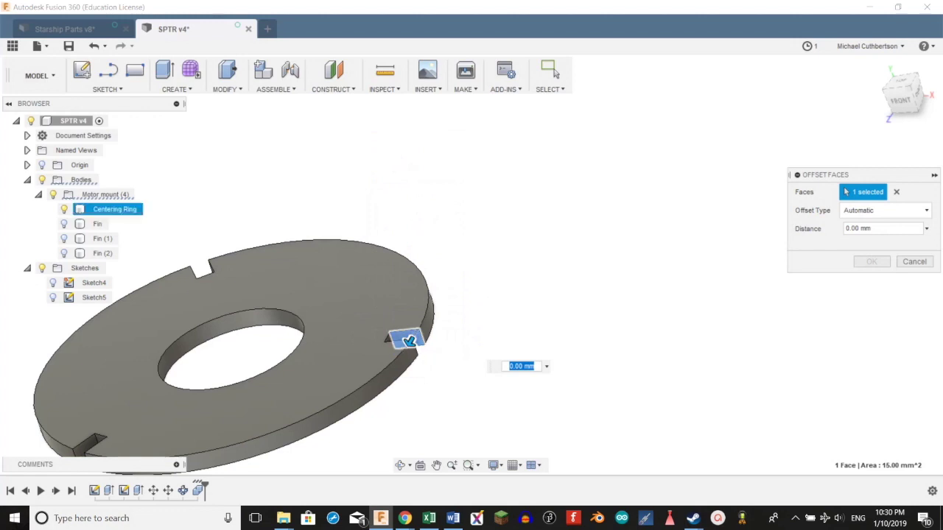
{"action": "type", "text": "-.5mm"}
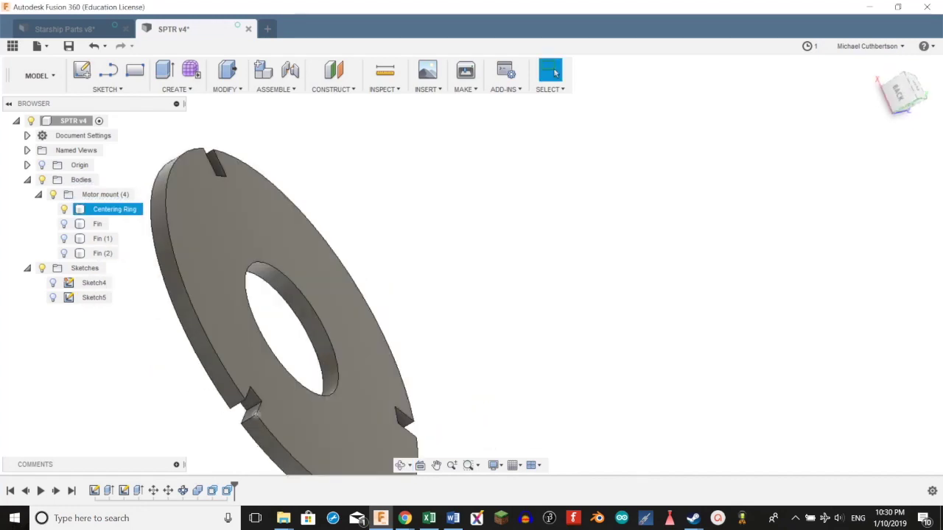
{"action": "right_click", "coordinate": [248, 414]}
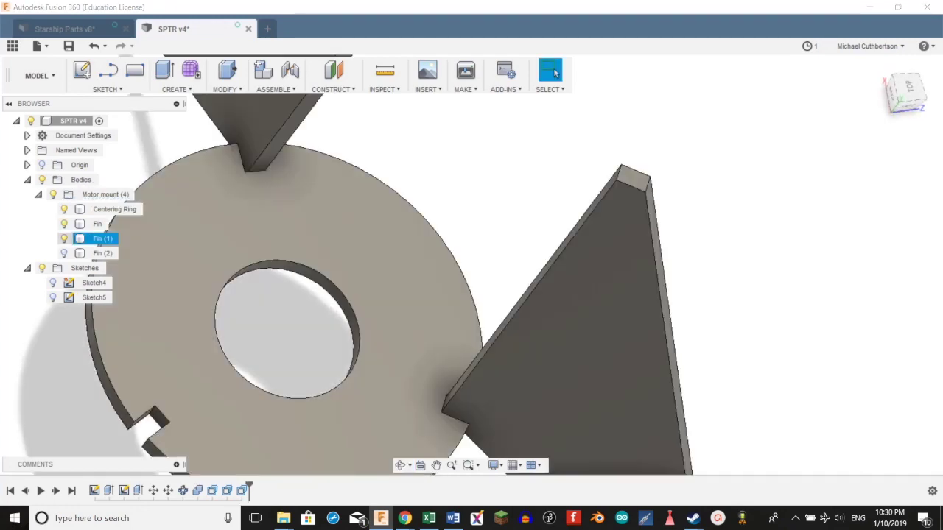
Show the last hidden fin and inspect how the fins fit in the Centering Ring's slots
{"action": "left_click", "coordinate": [64, 253]}
{"action": "middle_click_drag", "start_coordinate": [368, 279], "coordinate": [339, 383], "text": "shift"}
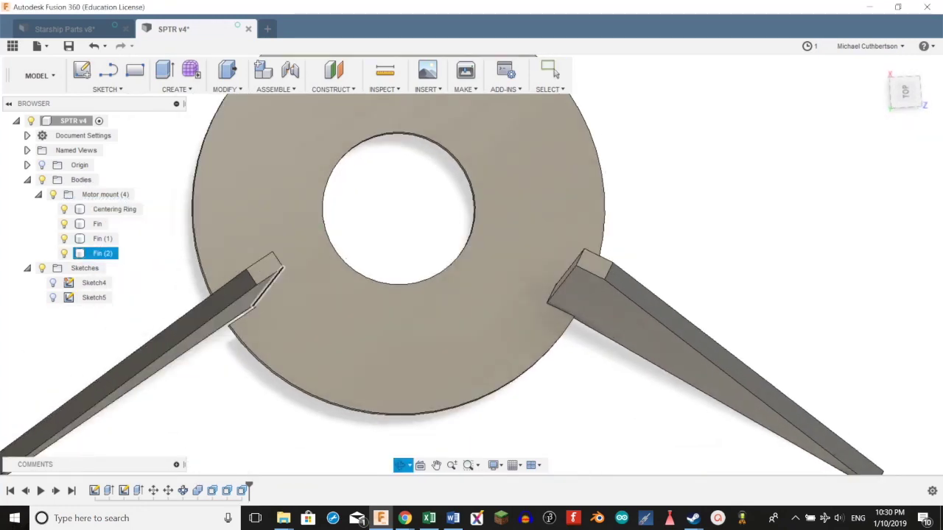
{"action": "scroll", "coordinate": [221, 316], "scroll_direction": "up", "scroll_amount": 4}
{"action": "middle_click_drag", "start_coordinate": [309, 309], "coordinate": [346, 272], "text": "shift"}
{"action": "scroll", "coordinate": [413, 280], "scroll_direction": "down", "scroll_amount": 7}
{"action": "middle_click_drag", "start_coordinate": [413, 295], "coordinate": [494, 294], "text": "shift"}
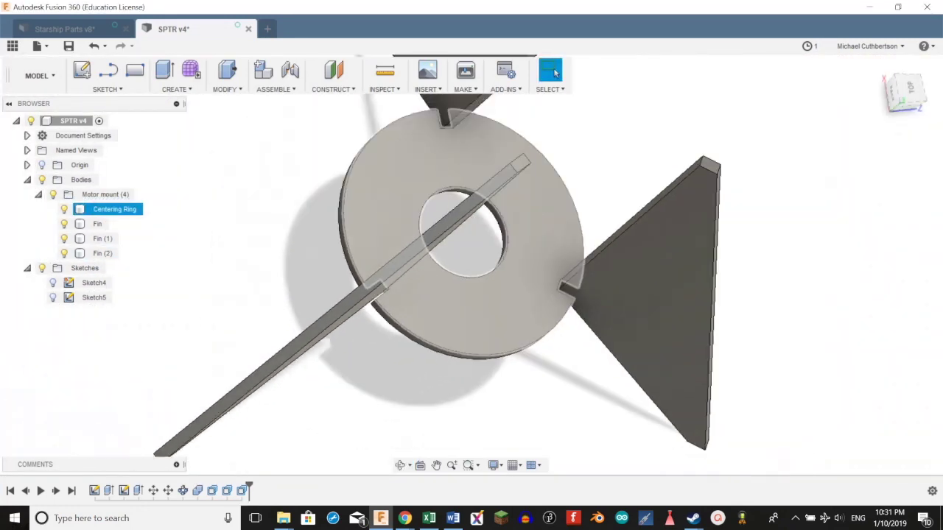
{"action": "left_click", "coordinate": [552, 71]}
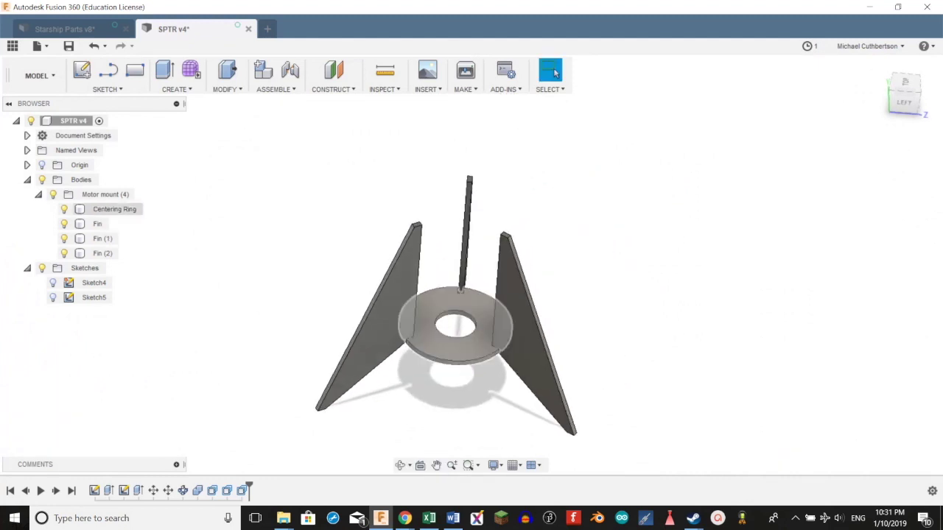
Paste a copy of the Centering Ring and move it up 87.2 mm along Y to the top of the fins
{"action": "left_click", "coordinate": [115, 209]}
{"action": "key", "text": "ctrl+v"}
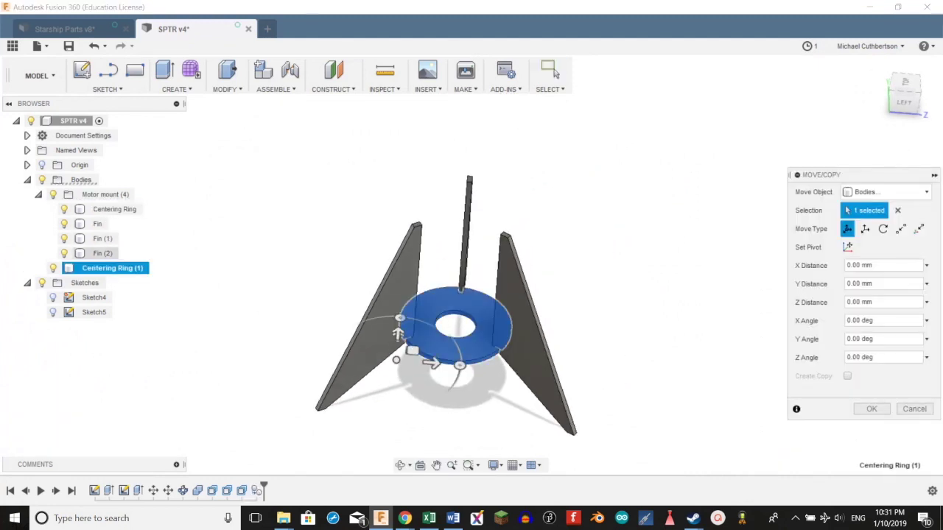
{"action": "left_click_drag", "start_coordinate": [398, 335], "coordinate": [406, 217]}
{"action": "scroll", "coordinate": [468, 217], "scroll_direction": "up", "scroll_amount": 7}
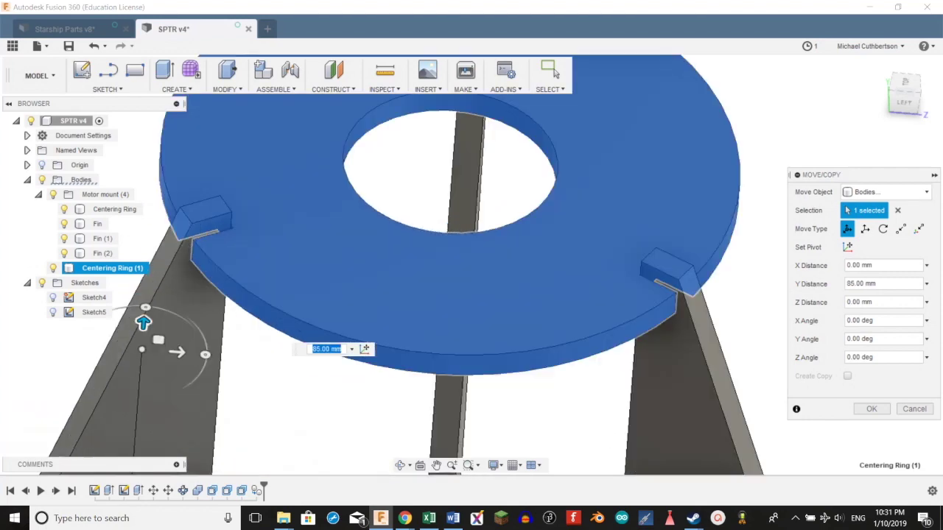
{"action": "type", "text": "87.2"}
{"action": "scroll", "coordinate": [185, 166], "scroll_direction": "up", "scroll_amount": 5}
{"action": "key", "text": "Return"}
{"action": "scroll", "coordinate": [324, 256], "scroll_direction": "down", "scroll_amount": 12}
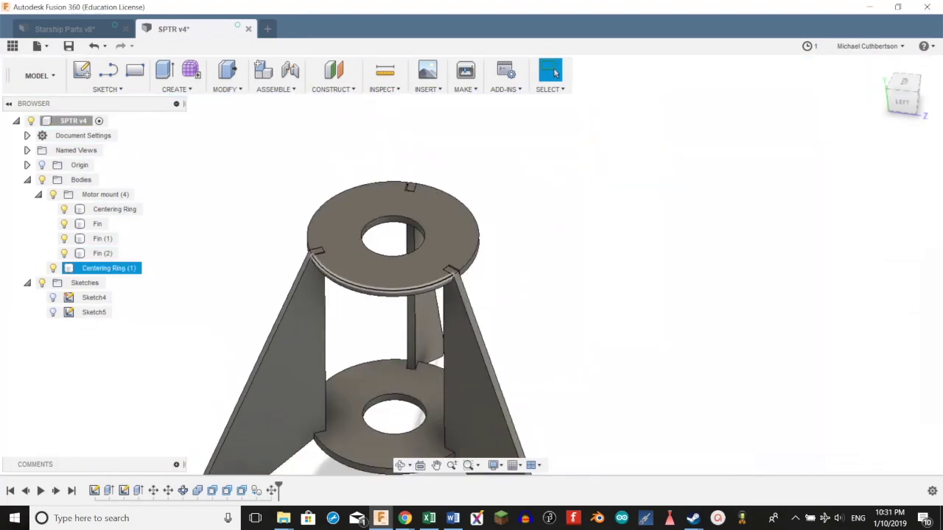
{"action": "middle_click_drag", "start_coordinate": [322, 254], "coordinate": [285, 185]}
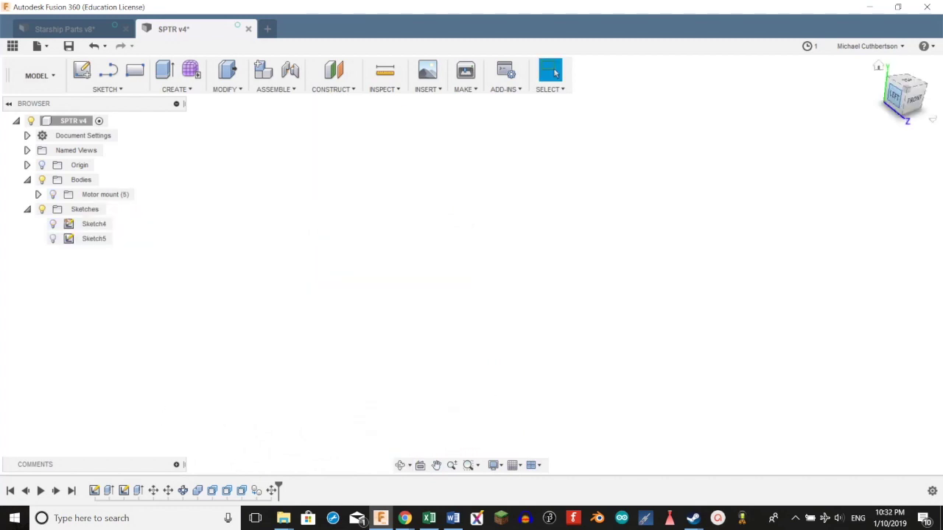
Start a sketch on the vertical YZ plane and draw a 127 mm vertical line up from the origin
{"action": "left_click", "coordinate": [894, 95]}
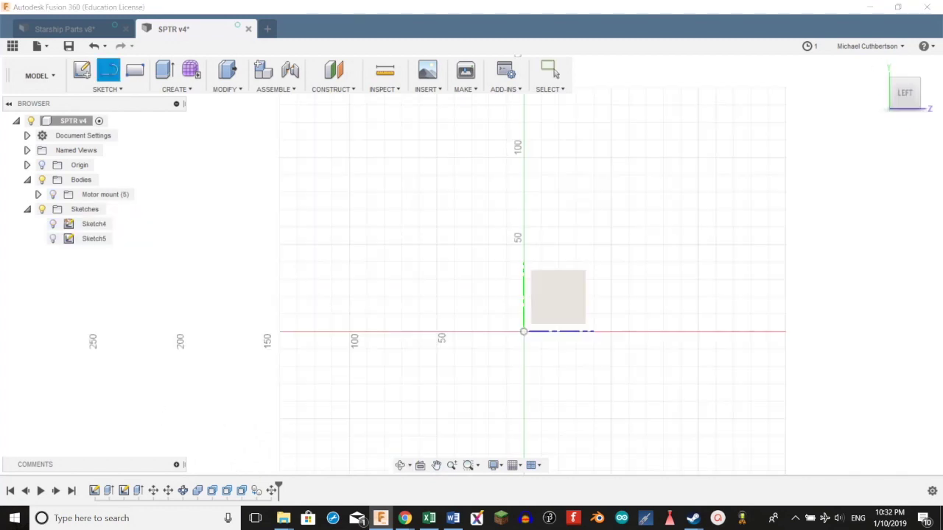
{"action": "left_click", "coordinate": [557, 297]}
{"action": "left_click", "coordinate": [451, 295]}
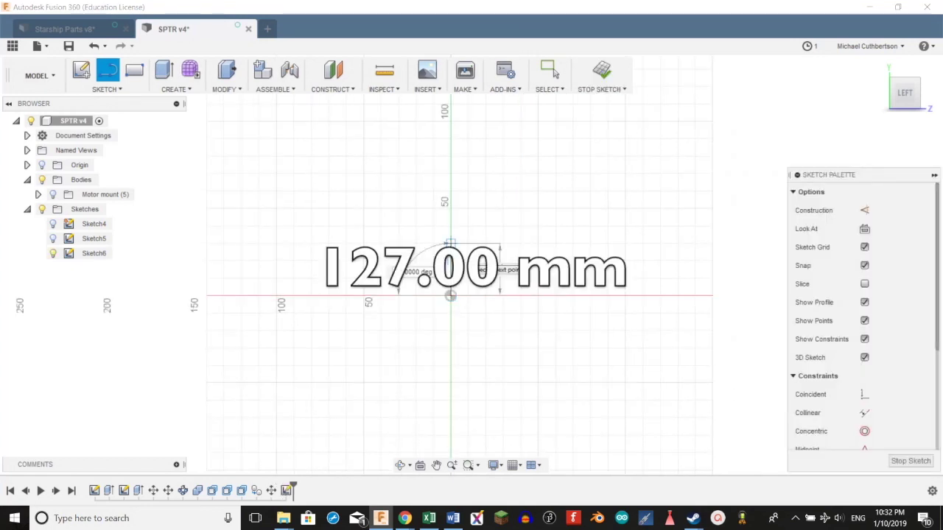
{"action": "type", "text": "127"}
{"action": "key", "text": "Tab"}
{"action": "key", "text": "Return"}
{"action": "middle_click_drag", "start_coordinate": [506, 248], "coordinate": [420, 312]}
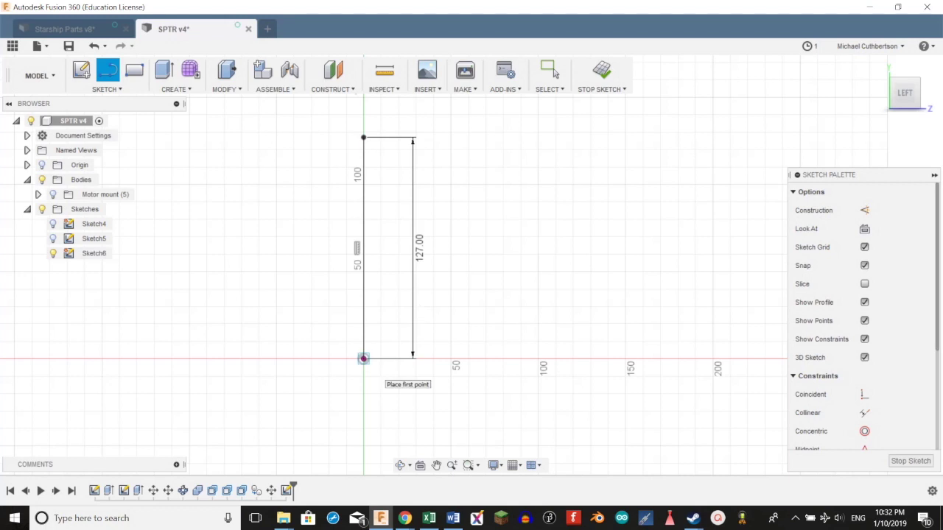
Draw a 32.5 mm horizontal line from the origin along the sketch's base axis
{"action": "left_click", "coordinate": [363, 358]}
{"action": "type", "text": "32.5"}
{"action": "key", "text": "Return"}
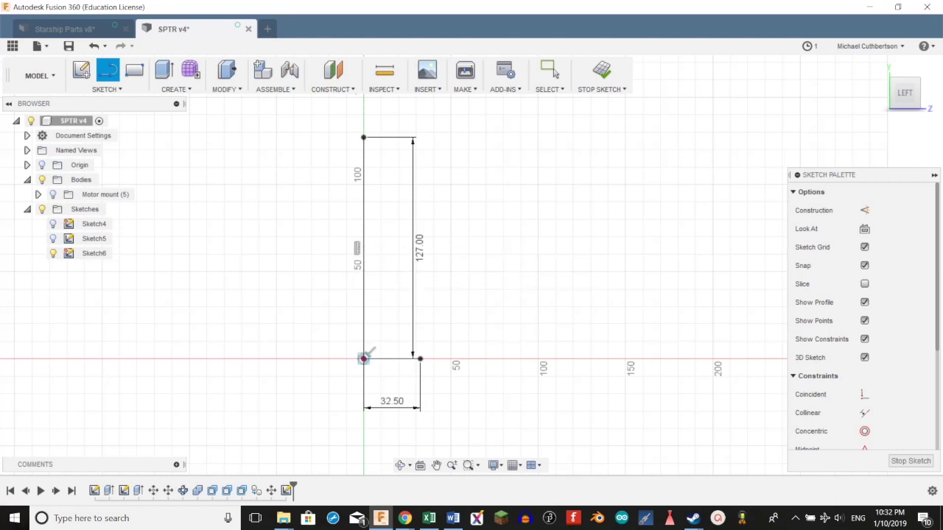
Draw a 25.4 mm vertical line up from the origin and a 33 mm horizontal line outward from its upper end
{"action": "left_click", "coordinate": [365, 357]}
{"action": "type", "text": "2"}
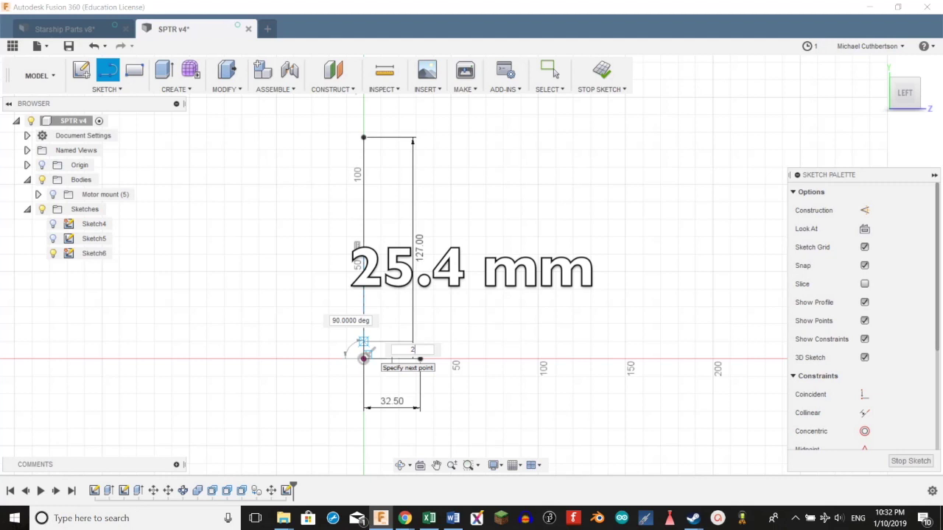
{"action": "type", "text": "5.4"}
{"action": "key", "text": "Return"}
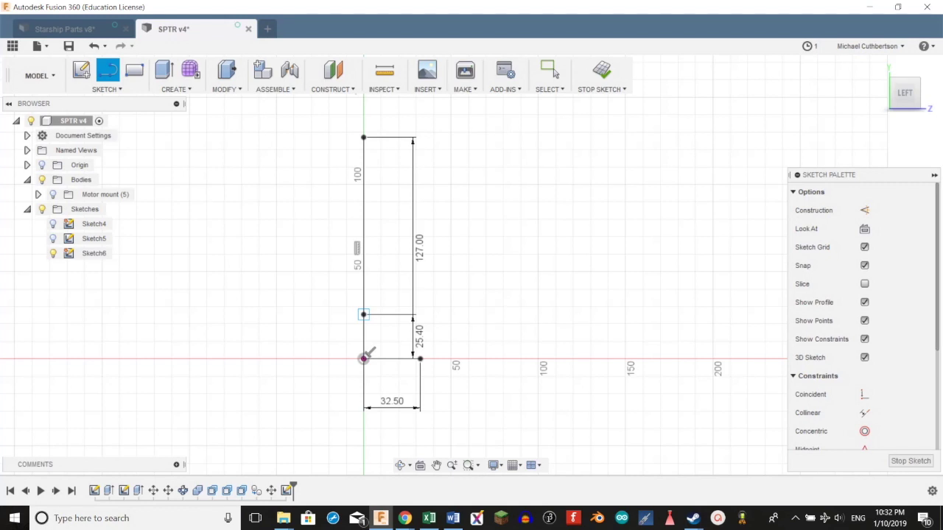
{"action": "left_click", "coordinate": [363, 315]}
{"action": "type", "text": "3"}
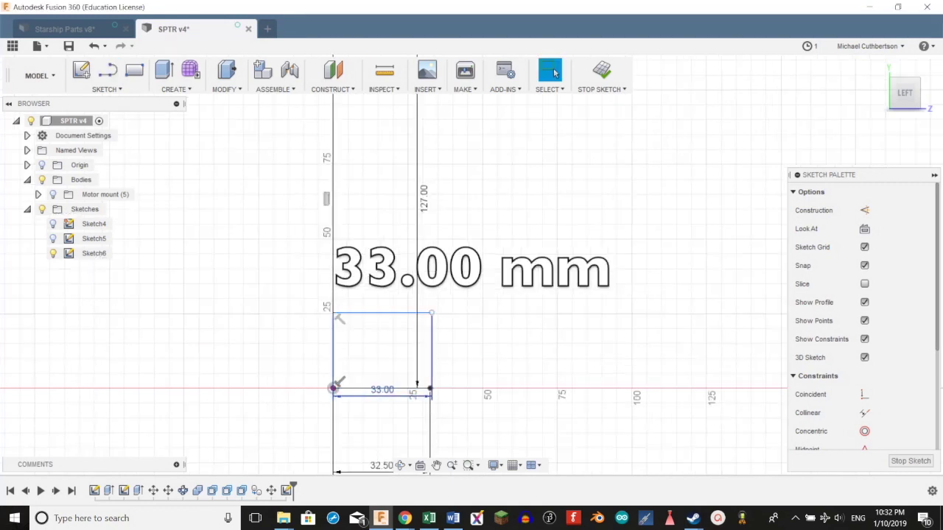
Delete the 33 mm, 32.5 mm and 127 mm dimensions from the sketch
{"action": "left_click", "coordinate": [381, 390]}
{"action": "key", "text": "Delete"}
{"action": "left_click", "coordinate": [380, 464]}
{"action": "key", "text": "Delete"}
{"action": "left_click", "coordinate": [424, 199]}
Draw a line from the base line's outer end up to the upper horizontal line to close the shoulder
{"action": "key", "text": "l"}
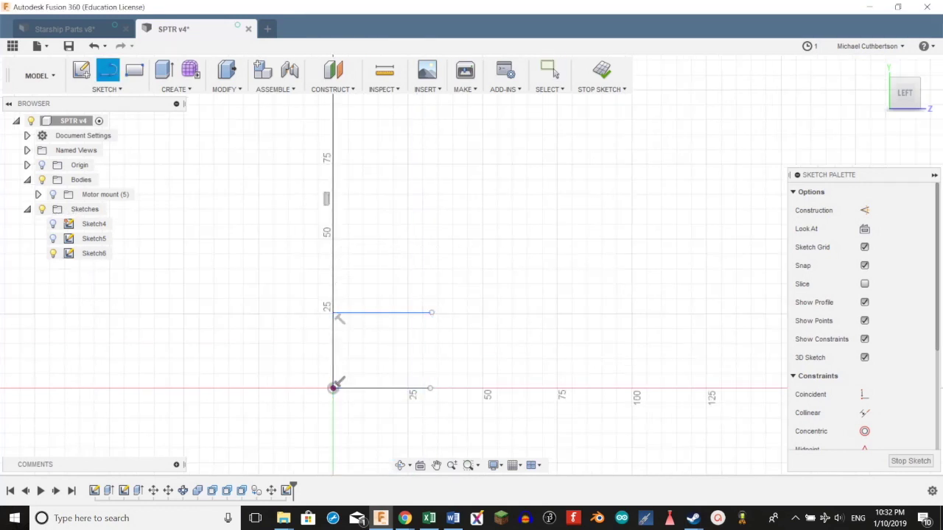
{"action": "left_click", "coordinate": [430, 388]}
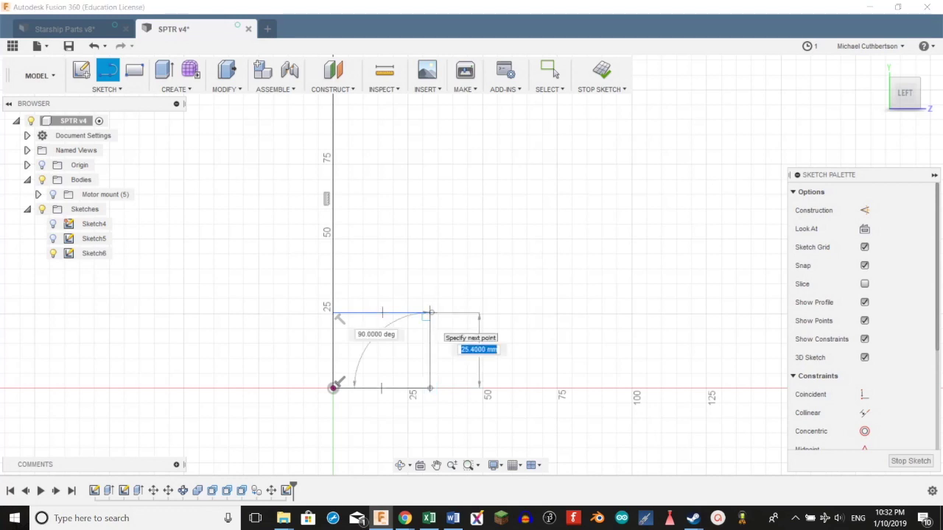
{"action": "left_click", "coordinate": [431, 313]}
{"action": "scroll", "coordinate": [467, 322], "scroll_direction": "down", "scroll_amount": 1}
{"action": "right_click", "coordinate": [468, 322]}
{"action": "left_click", "coordinate": [428, 322]}
Draw a 0.5 mm horizontal line at the top of the tall vertical line and delete its dimension
{"action": "scroll", "coordinate": [428, 322], "scroll_direction": "down", "scroll_amount": 1}
{"action": "middle_click_drag", "start_coordinate": [427, 322], "coordinate": [411, 379]}
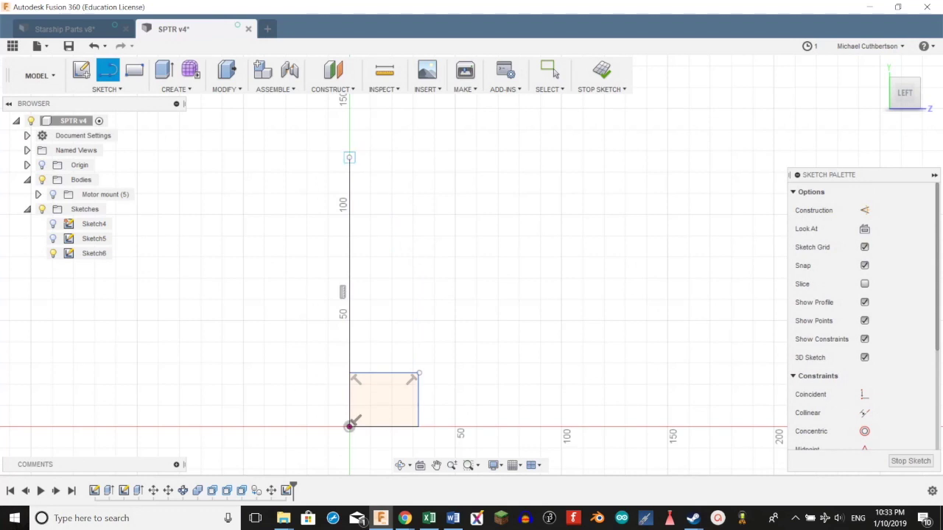
{"action": "left_click", "coordinate": [349, 157]}
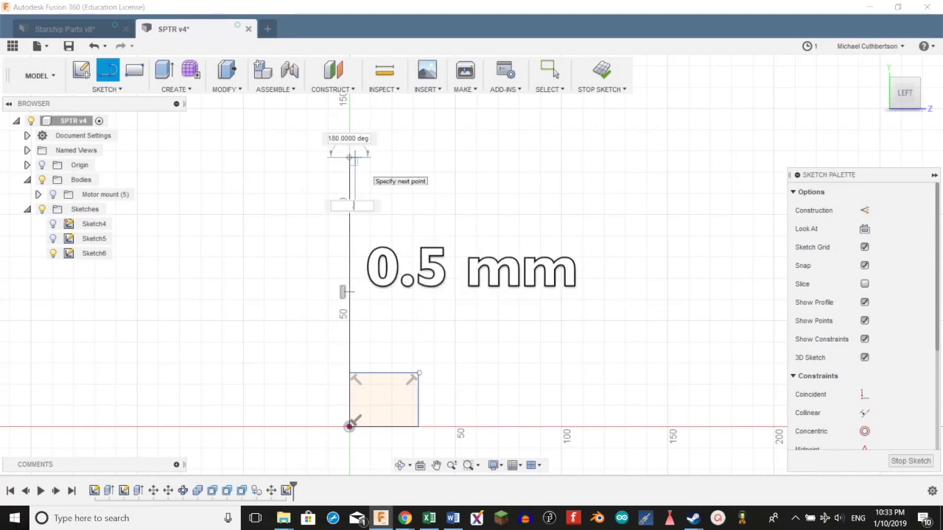
{"action": "type", "text": "0.5"}
{"action": "key", "text": "Tab"}
{"action": "key", "text": "Tab"}
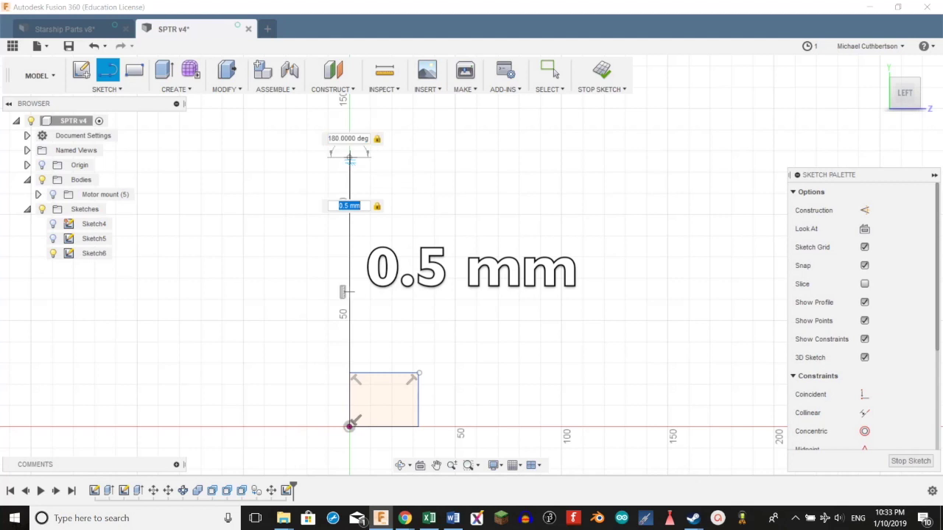
{"action": "key", "text": "Return"}
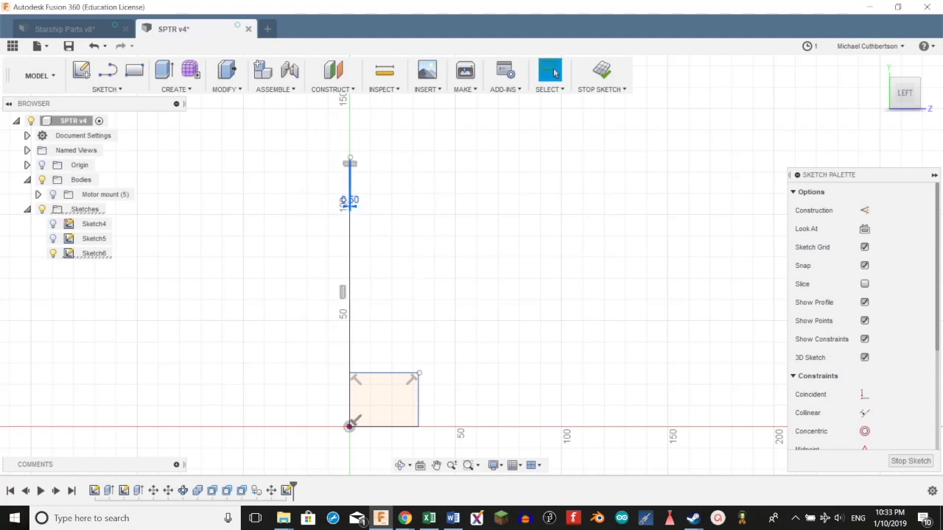
{"action": "key", "text": "Delete"}
Draw a fit point spline from the 0.5 mm tip line through one midpoint to the shoulder's outer corner, and nudge the midpoint outward
{"action": "left_click", "coordinate": [108, 89]}
{"action": "mouse_move", "coordinate": [110, 215]}
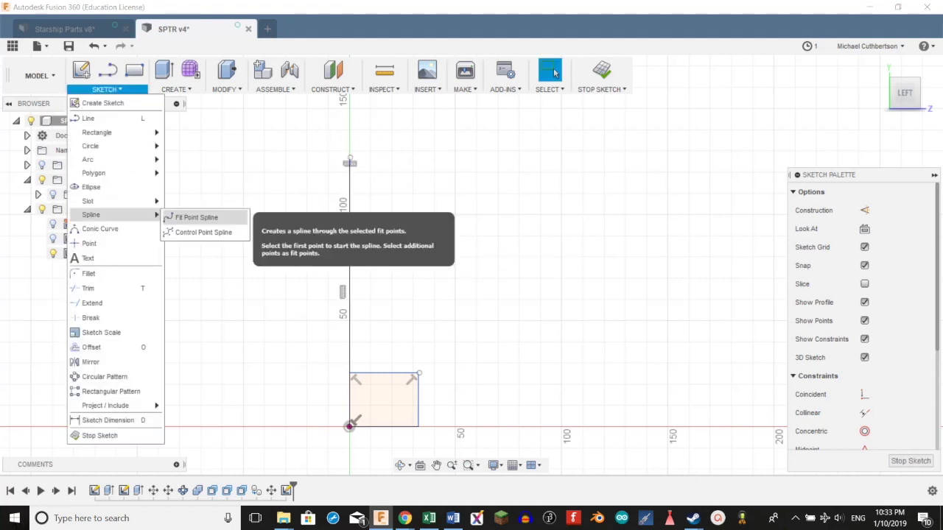
{"action": "left_click", "coordinate": [196, 218]}
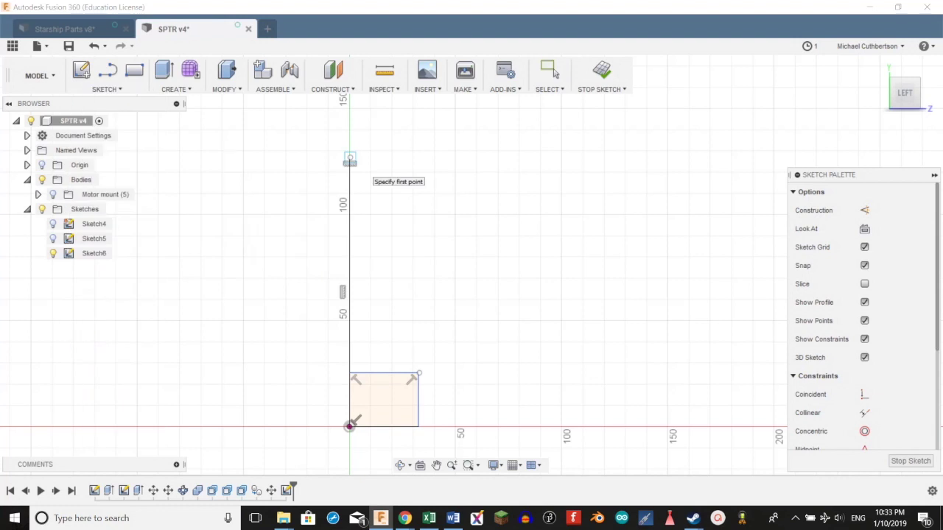
{"action": "left_click", "coordinate": [350, 159]}
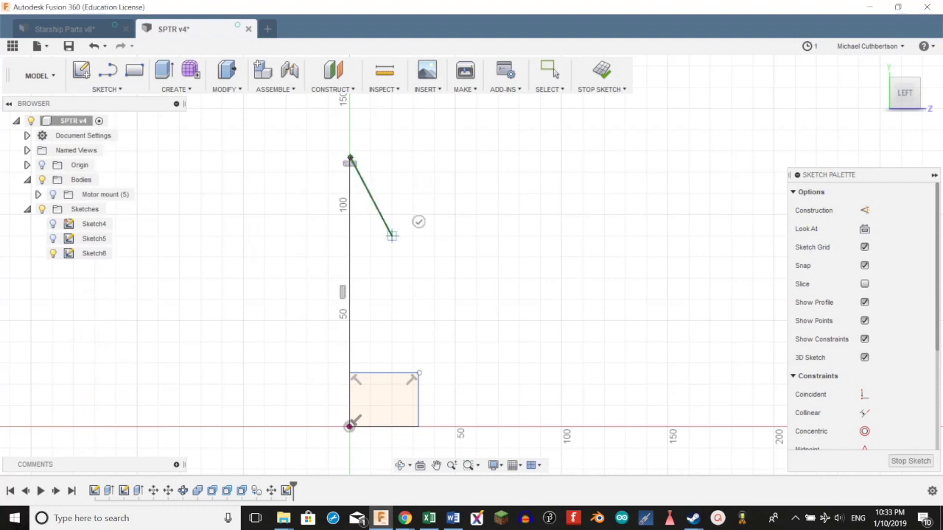
{"action": "left_click", "coordinate": [391, 235]}
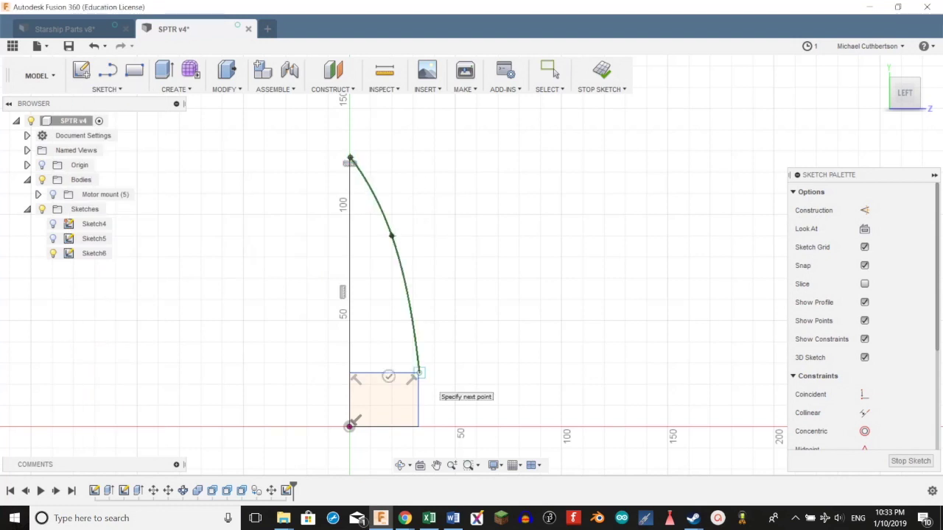
{"action": "left_click", "coordinate": [419, 372]}
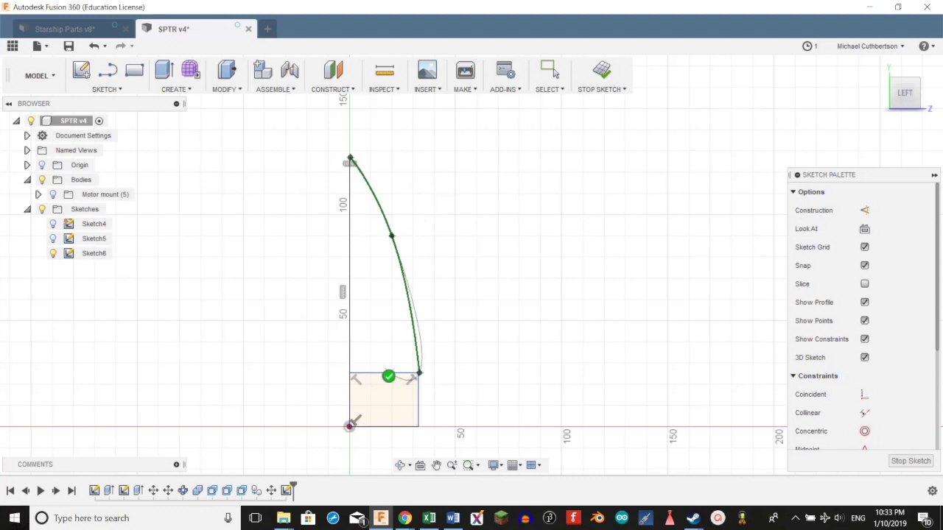
{"action": "left_click", "coordinate": [388, 376]}
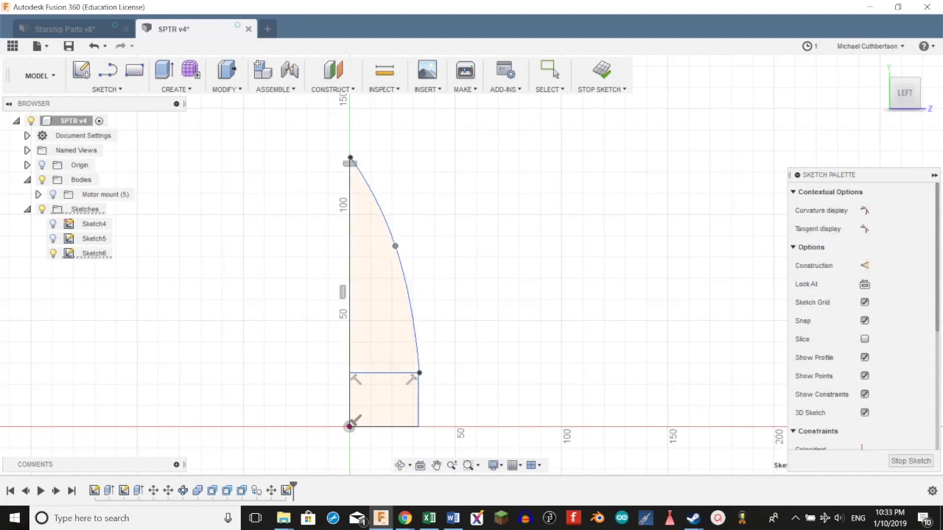
{"action": "left_click_drag", "start_coordinate": [394, 246], "coordinate": [396, 246]}
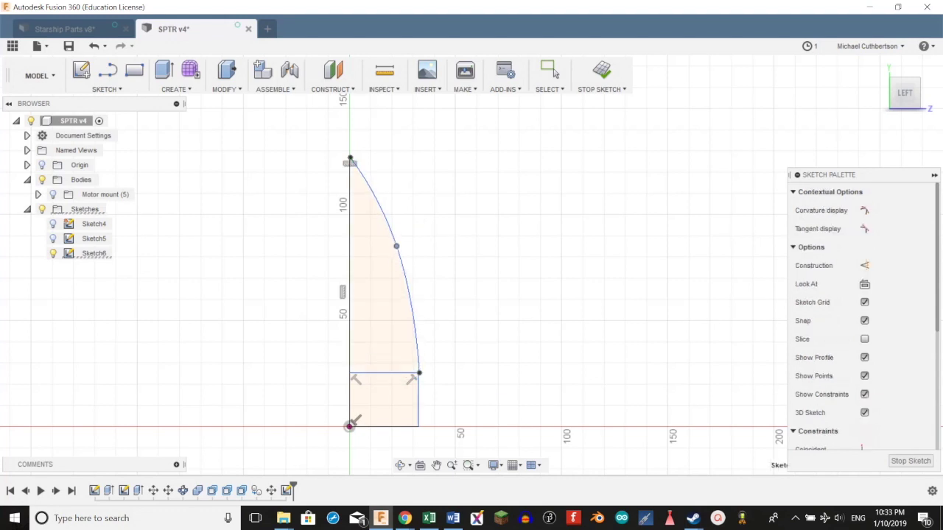
Trim away the horizontal line between the shoulder and the curved part of the profile
{"action": "scroll", "coordinate": [429, 313], "scroll_direction": "up", "scroll_amount": 2}
{"action": "scroll", "coordinate": [425, 344], "scroll_direction": "up", "scroll_amount": 1}
{"action": "middle_click_drag", "start_coordinate": [426, 344], "coordinate": [431, 235]}
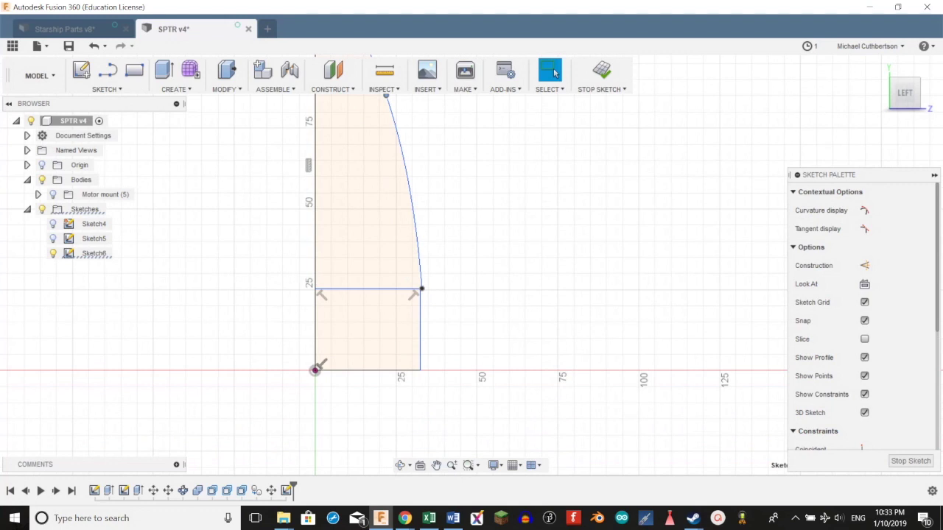
{"action": "scroll", "coordinate": [428, 235], "scroll_direction": "up", "scroll_amount": 1}
{"action": "key", "text": "t"}
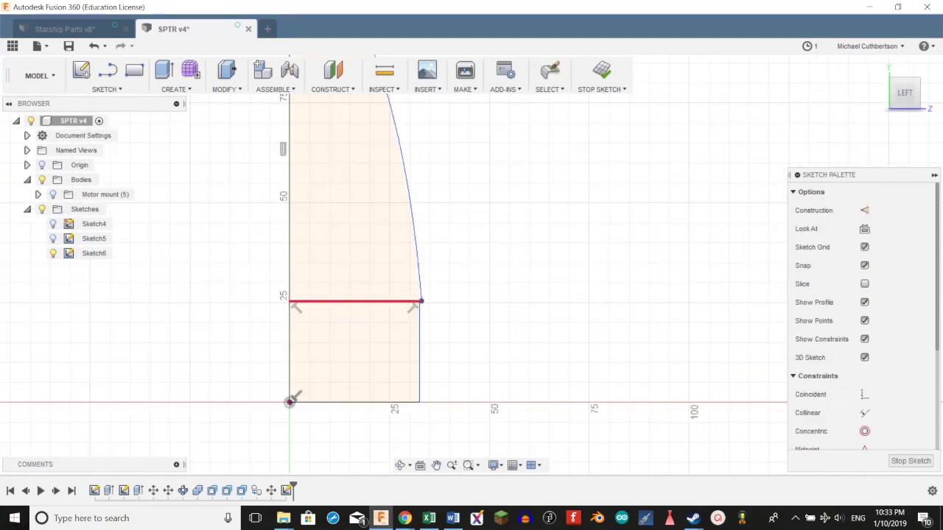
{"action": "key", "text": "Delete"}
{"action": "middle_click_drag", "start_coordinate": [346, 147], "coordinate": [368, 442]}
{"action": "key", "text": "l"}
{"action": "scroll", "coordinate": [348, 261], "scroll_direction": "up", "scroll_amount": 4}
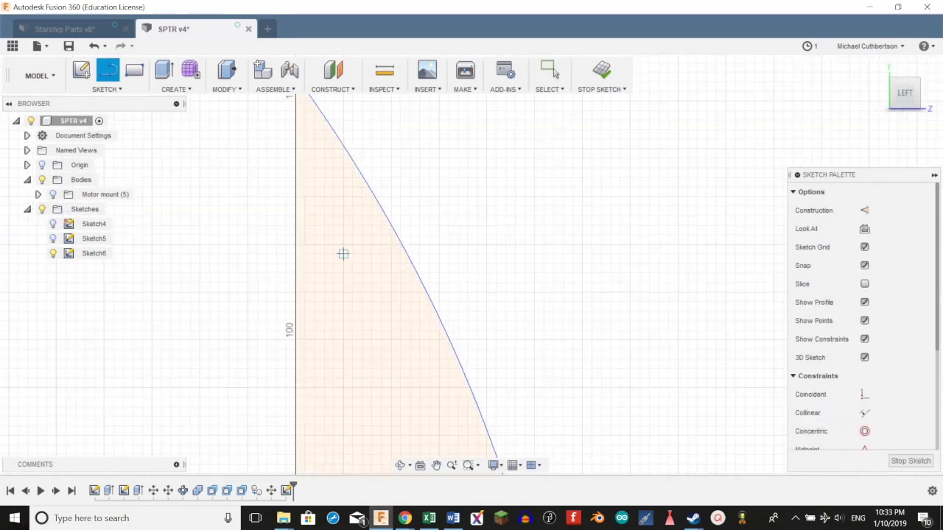
{"action": "key", "text": "Escape"}
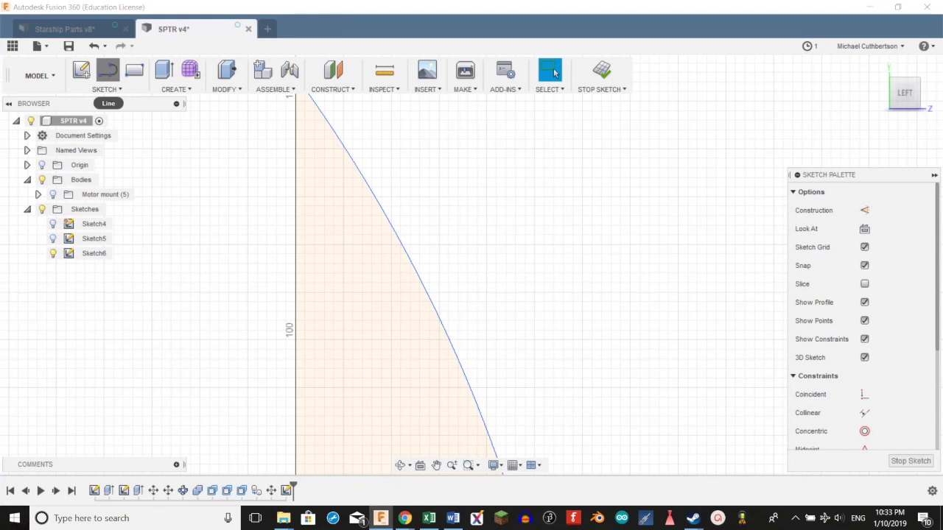
{"action": "left_click", "coordinate": [296, 244]}
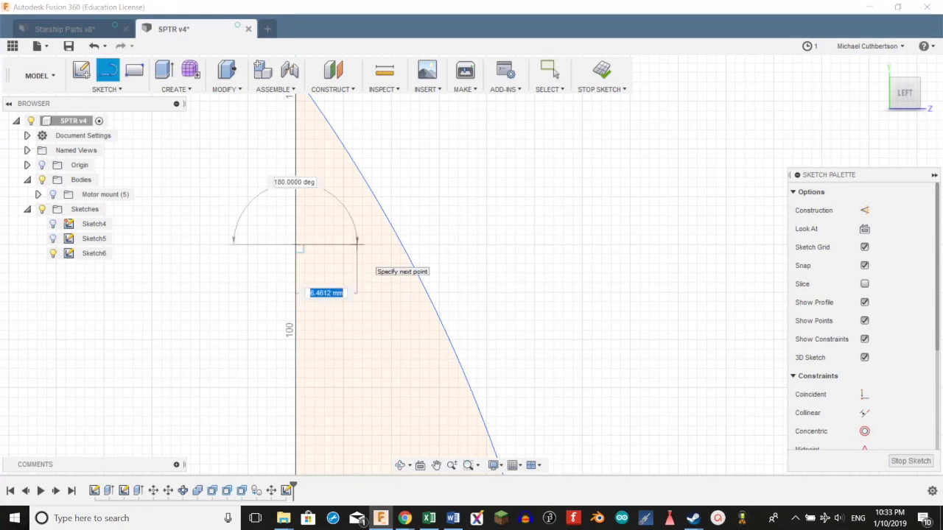
{"action": "middle_click_drag", "start_coordinate": [383, 226], "coordinate": [383, 142]}
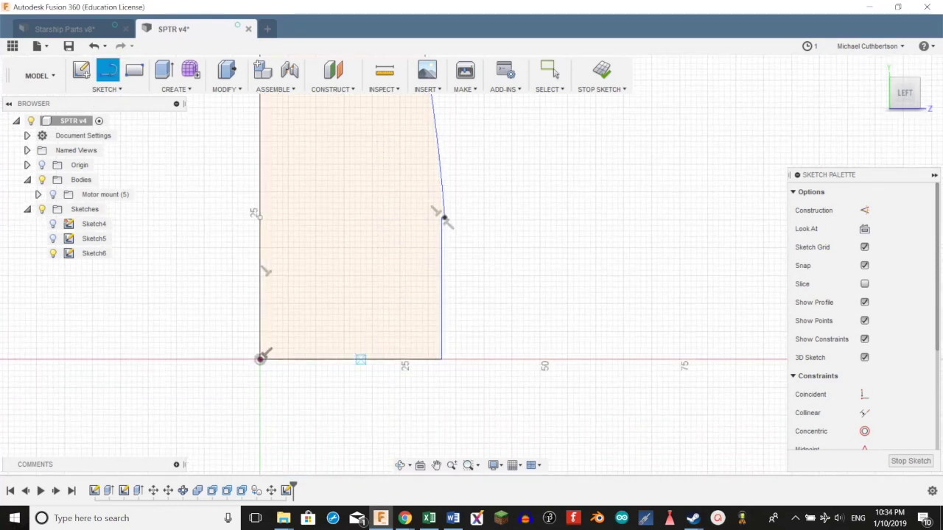
Draw a 3 mm vertical line up from the base line and extend horizontal lines from its top to both sides of the shoulder
{"action": "left_click", "coordinate": [361, 359]}
{"action": "type", "text": "3"}
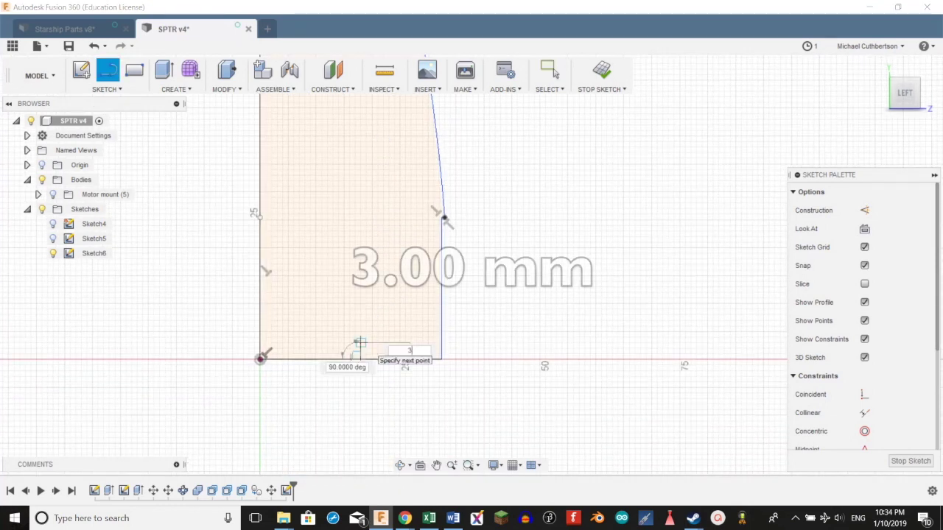
{"action": "key", "text": "Return"}
{"action": "key", "text": "l"}
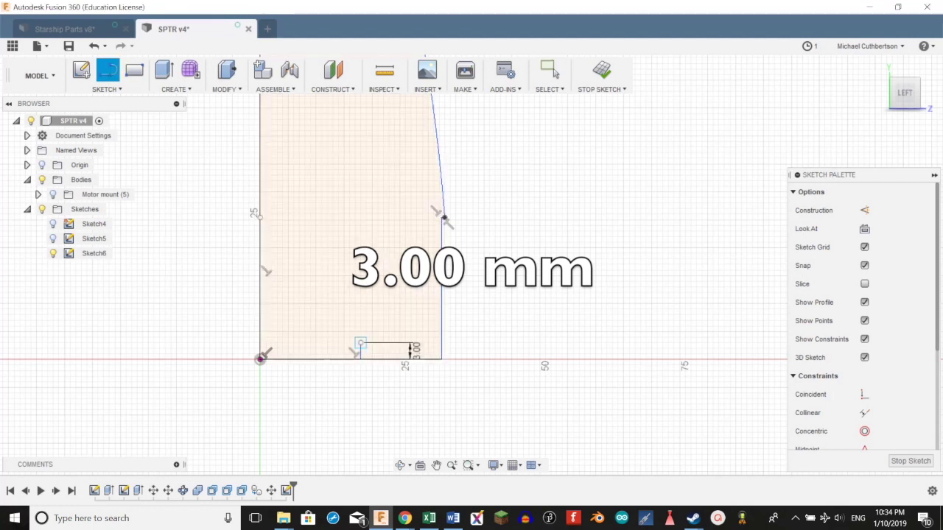
{"action": "left_click", "coordinate": [361, 343]}
{"action": "left_click", "coordinate": [441, 343]}
{"action": "left_click", "coordinate": [360, 342]}
{"action": "left_click", "coordinate": [260, 342]}
Draw a 15 mm line along the base from the origin and a vertical line from its end up to the 3 mm level
{"action": "left_click", "coordinate": [260, 360]}
{"action": "type", "text": "15"}
{"action": "key", "text": "Return"}
{"action": "key", "text": "l"}
{"action": "scroll", "coordinate": [313, 386], "scroll_direction": "up", "scroll_amount": 1}
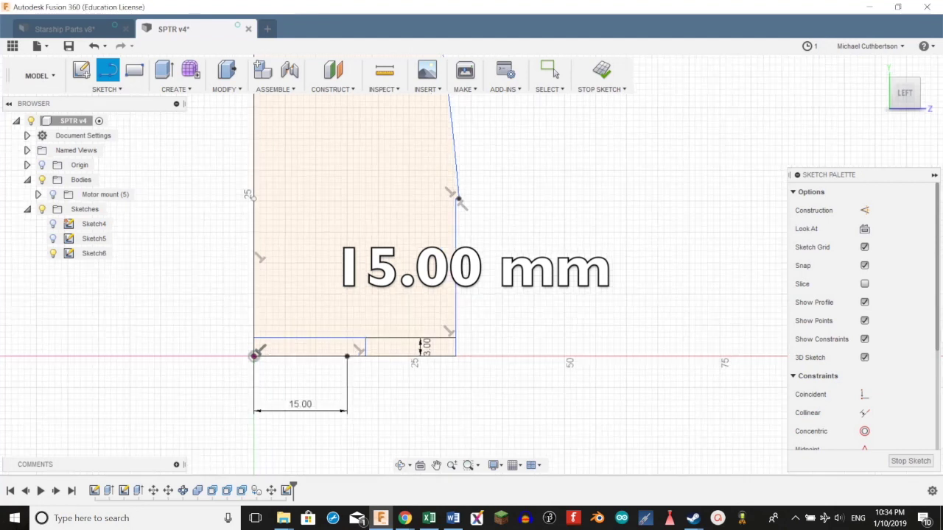
{"action": "left_click", "coordinate": [346, 356]}
{"action": "left_click", "coordinate": [347, 338]}
Trim the part of the 3 mm level line nearest the axis and the short 3 mm vertical helper line
{"action": "key", "text": "t"}
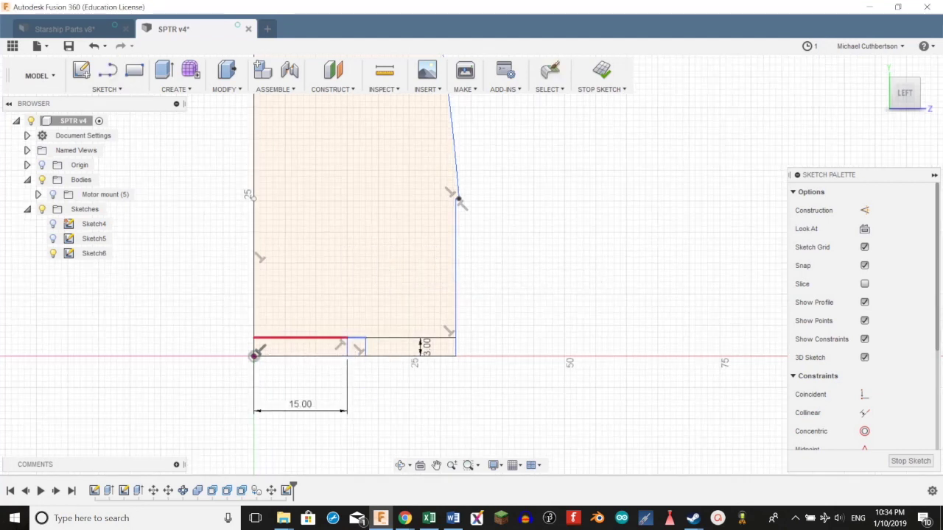
{"action": "left_click", "coordinate": [330, 338]}
{"action": "left_click", "coordinate": [365, 347]}
{"action": "right_click", "coordinate": [410, 360]}
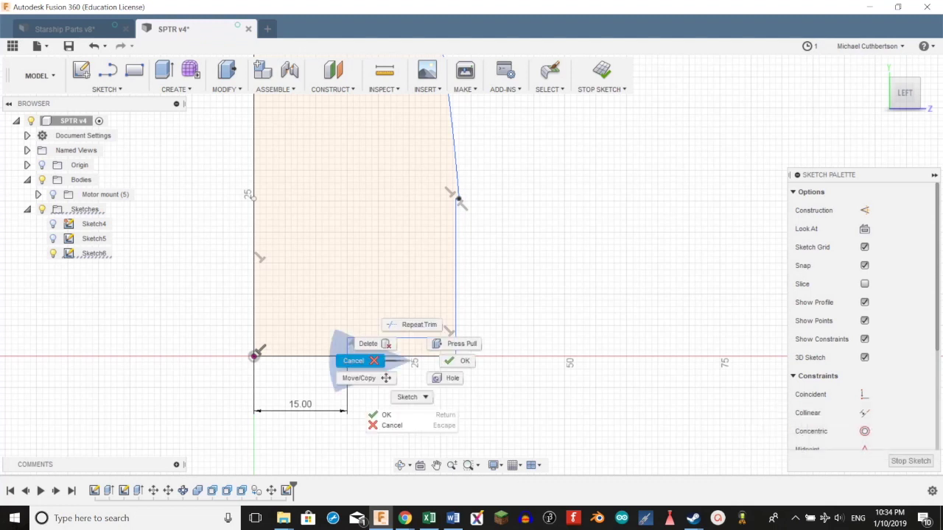
{"action": "left_click", "coordinate": [362, 361]}
Draw a 3 mm horizontal line inward from the shoulder's outer vertical edge
{"action": "key", "text": "l"}
{"action": "left_click", "coordinate": [446, 298]}
{"action": "type", "text": "3"}
{"action": "key", "text": "Tab"}
{"action": "key", "text": "Tab"}
{"action": "key", "text": "Return"}
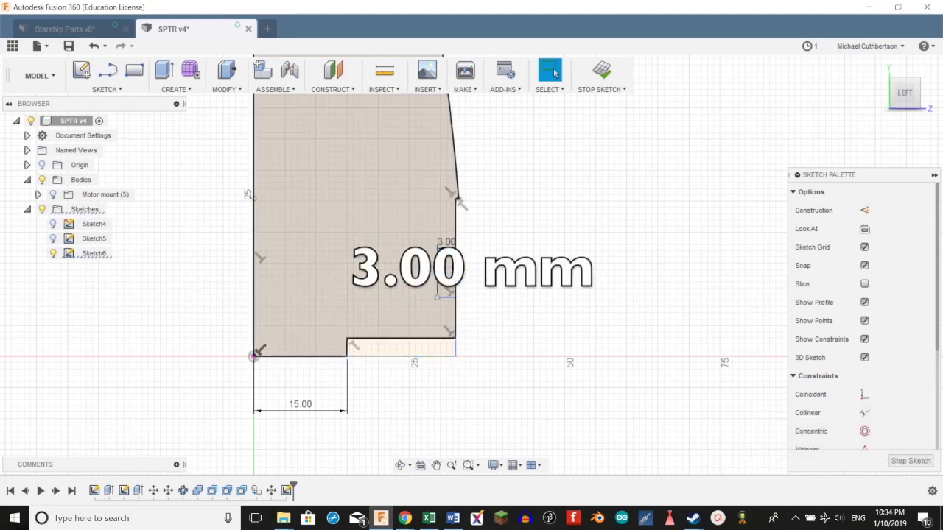
Draw the shoulder's inner wall vertically through the 3 mm line's inner end and connect its top to the shoulder's outer corner
{"action": "key", "text": "l"}
{"action": "left_click", "coordinate": [436, 298]}
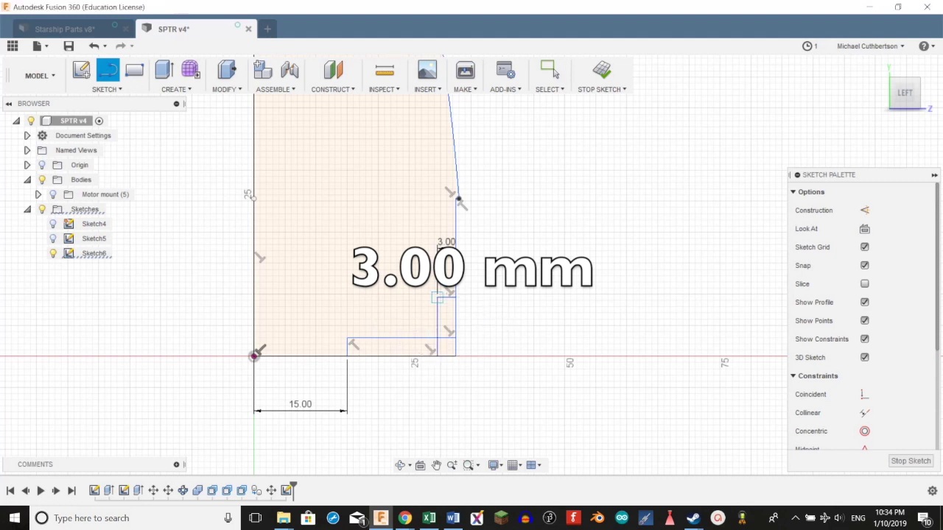
{"action": "left_click", "coordinate": [458, 200]}
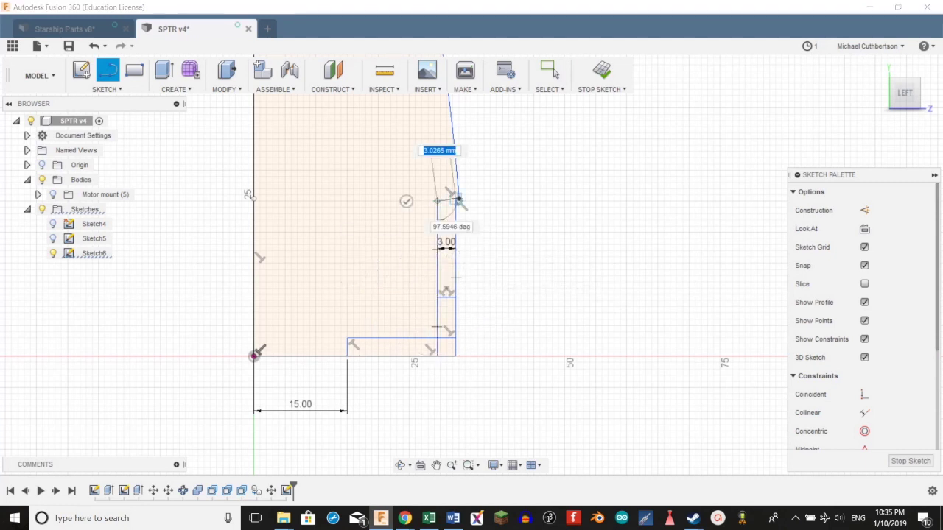
{"action": "left_click", "coordinate": [458, 200]}
Trim away the 3 mm horizontal helper line between the shoulder's inner and outer walls
{"action": "key", "text": "t"}
{"action": "scroll", "coordinate": [463, 287], "scroll_direction": "up", "scroll_amount": 2}
{"action": "left_click", "coordinate": [463, 286]}
{"action": "right_click", "coordinate": [517, 320]}
{"action": "left_click", "coordinate": [470, 320]}
Draw a diagonal line across the shoulder's lower outer corner, from the inner wall's foot to the outer edge at the 3 mm level
{"action": "left_click", "coordinate": [450, 359]}
{"action": "left_click", "coordinate": [472, 336]}
{"action": "right_click", "coordinate": [499, 338]}
{"action": "left_click", "coordinate": [452, 339]}
Trim the lower outer corner outside the diagonal and the leftover inner line segments behind it
{"action": "key", "text": "t"}
{"action": "left_click", "coordinate": [463, 359]}
{"action": "left_click", "coordinate": [472, 347]}
{"action": "left_click", "coordinate": [464, 336]}
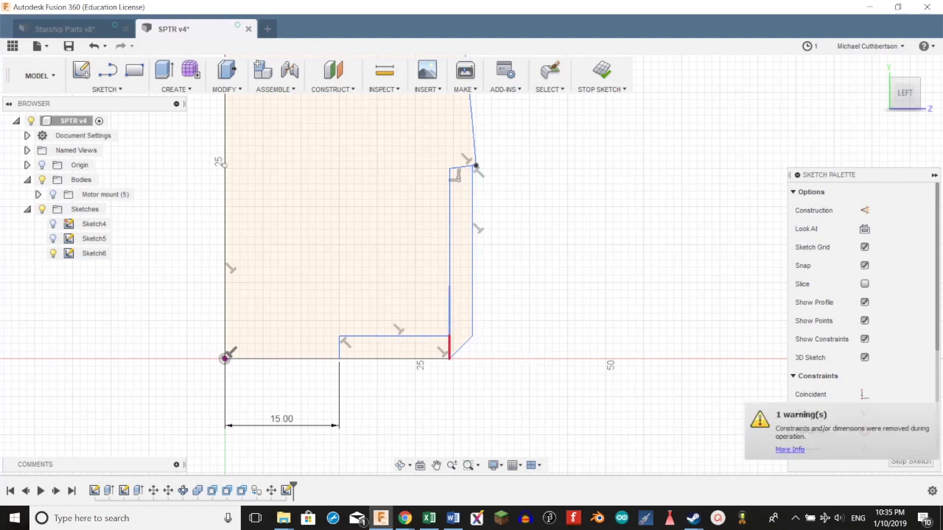
{"action": "left_click", "coordinate": [450, 348]}
Draw a diagonal line about 4.8 mm long across the shoulder's inner corner, from the 3 mm level line to the inner wall
{"action": "scroll", "coordinate": [530, 273], "scroll_direction": "up", "scroll_amount": 1}
{"action": "scroll", "coordinate": [530, 272], "scroll_direction": "down", "scroll_amount": 3}
{"action": "scroll", "coordinate": [517, 335], "scroll_direction": "down", "scroll_amount": 2}
{"action": "key", "text": "l"}
{"action": "left_click", "coordinate": [460, 391]}
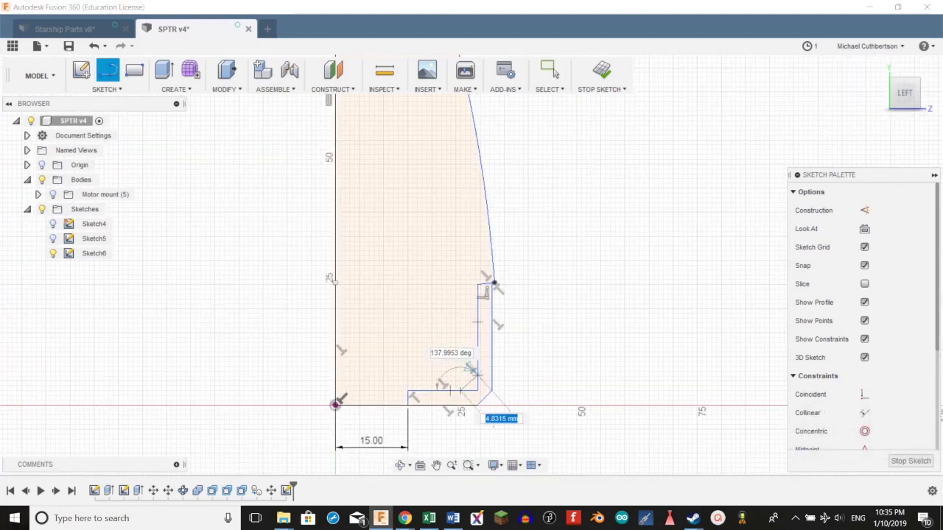
{"action": "left_click", "coordinate": [477, 375]}
{"action": "right_click", "coordinate": [535, 358]}
{"action": "left_click", "coordinate": [487, 358]}
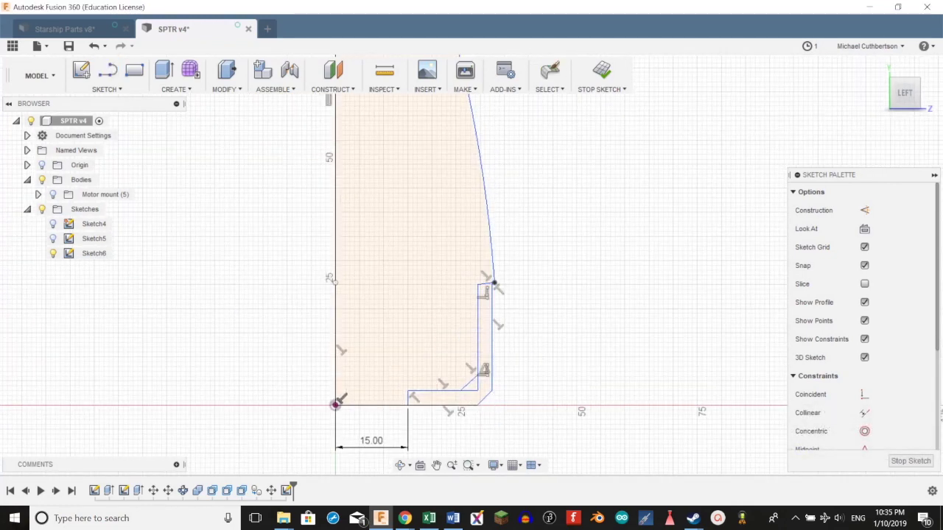
Trim the two line segments forming the sharp inner corner beyond the diagonal
{"action": "key", "text": "t"}
{"action": "left_click", "coordinate": [471, 391]}
{"action": "left_click", "coordinate": [477, 384]}
{"action": "key", "text": "Escape"}
Draw a fit point spline from the shoulder's inner upper corner through a midpoint inside the outer curve to the short horizontal line's end near the tip
{"action": "middle_click_drag", "start_coordinate": [477, 384], "coordinate": [461, 462]}
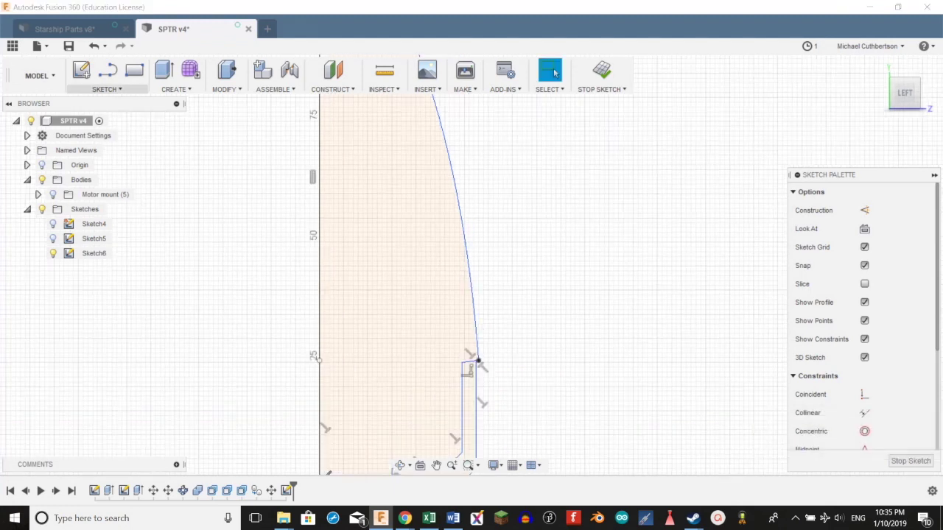
{"action": "left_click", "coordinate": [107, 89]}
{"action": "mouse_move", "coordinate": [111, 215]}
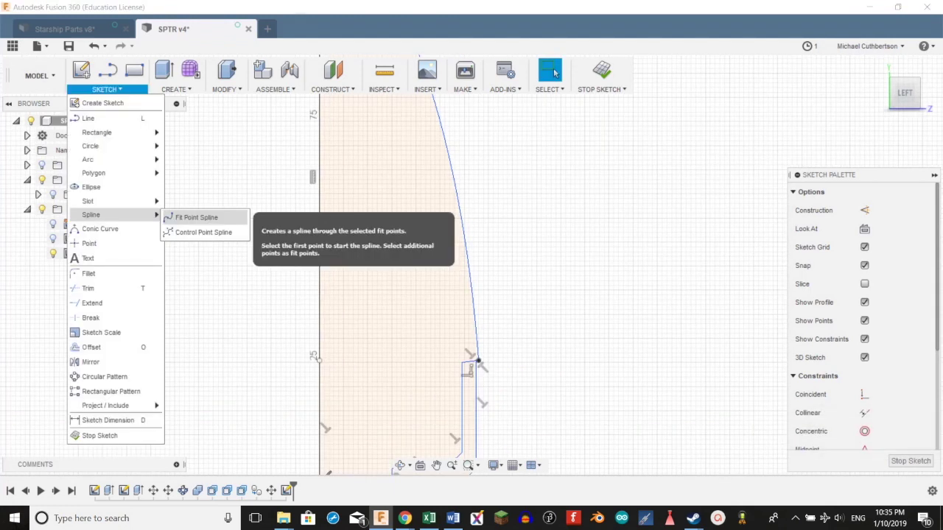
{"action": "left_click", "coordinate": [196, 218]}
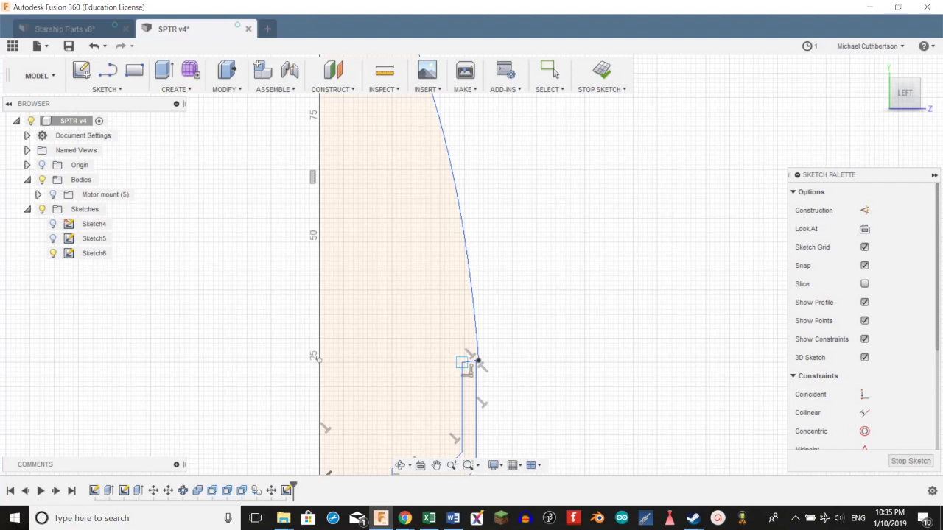
{"action": "left_click", "coordinate": [462, 362]}
{"action": "middle_click_drag", "start_coordinate": [438, 169], "coordinate": [430, 338]}
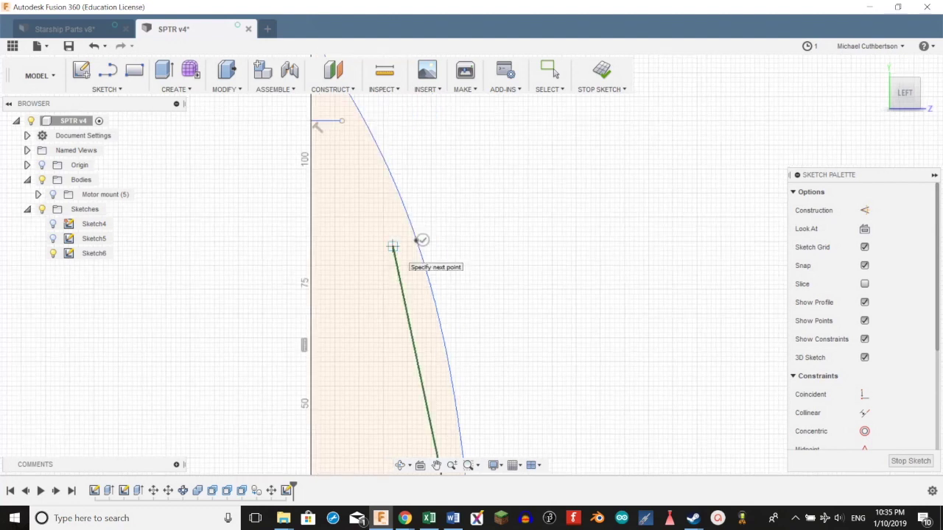
{"action": "left_click", "coordinate": [393, 246]}
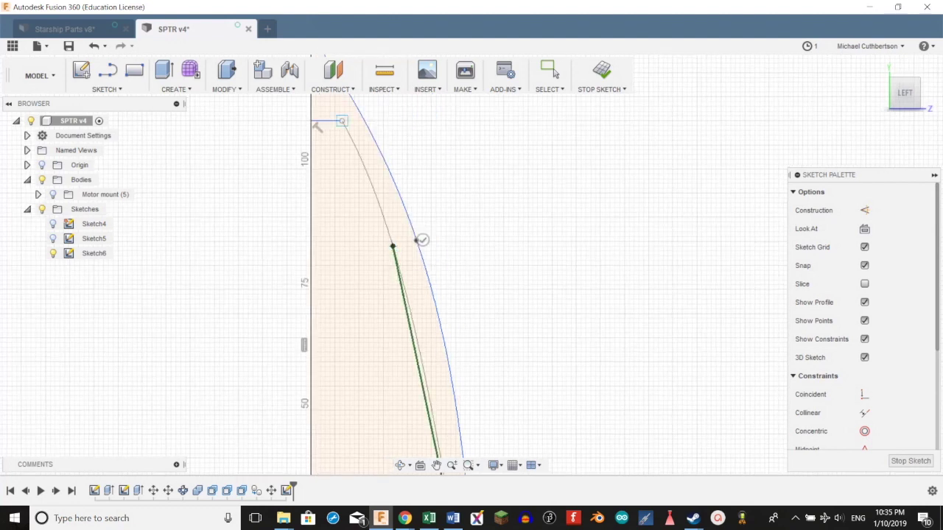
{"action": "left_click", "coordinate": [341, 120]}
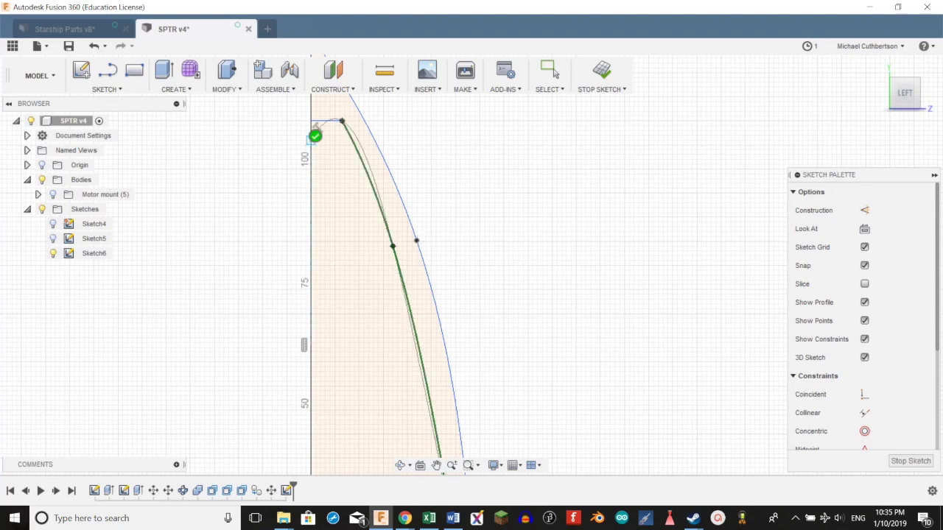
{"action": "left_click", "coordinate": [315, 137]}
{"action": "right_click", "coordinate": [363, 292]}
{"action": "left_click", "coordinate": [316, 293]}
Move the inner spline's middle fit point slightly outward and down, closer to the outer nose curve
{"action": "scroll", "coordinate": [442, 309], "scroll_direction": "up", "scroll_amount": 2}
{"action": "scroll", "coordinate": [442, 309], "scroll_direction": "down", "scroll_amount": 5}
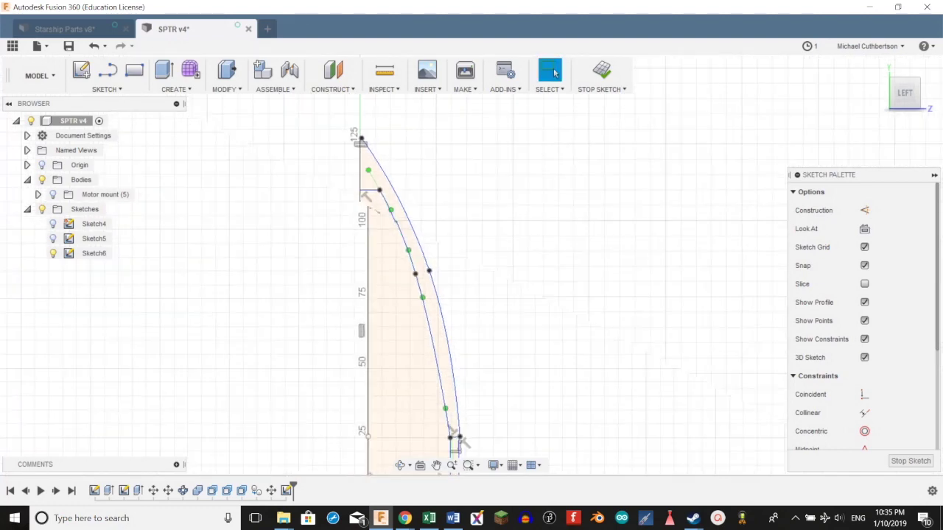
{"action": "scroll", "coordinate": [442, 309], "scroll_direction": "down", "scroll_amount": 1}
{"action": "middle_click_drag", "start_coordinate": [442, 309], "coordinate": [436, 263]}
{"action": "left_click_drag", "start_coordinate": [410, 230], "coordinate": [419, 240]}
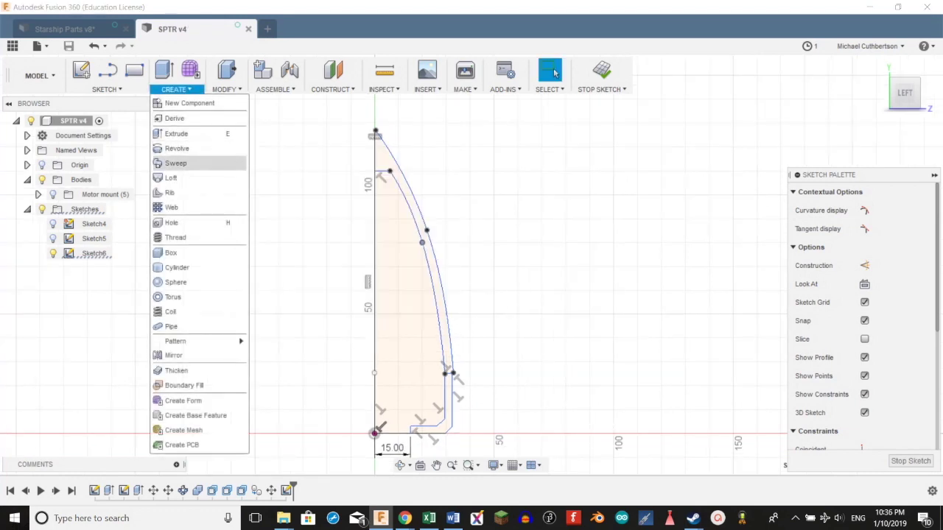
Revolve the shoulder and curved wall profiles about the vertical centre line as a new body and rename it Nose Cone
{"action": "left_click", "coordinate": [176, 149]}
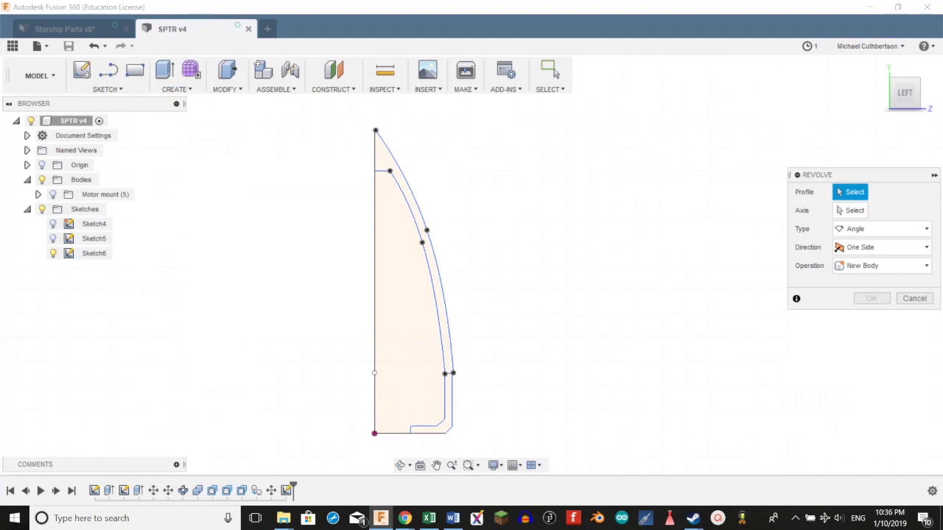
{"action": "scroll", "coordinate": [486, 393], "scroll_direction": "down", "scroll_amount": 1}
{"action": "scroll", "coordinate": [478, 380], "scroll_direction": "up", "scroll_amount": 2}
{"action": "left_click", "coordinate": [444, 402]}
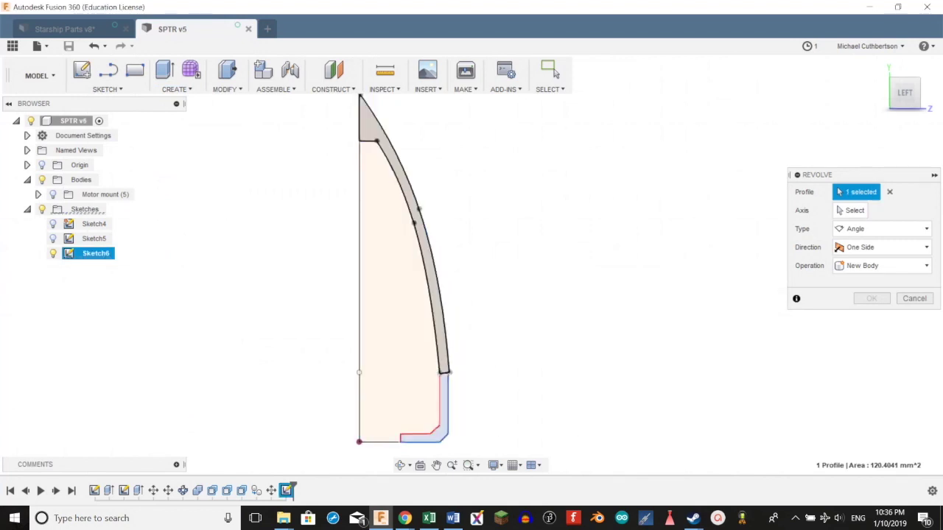
{"action": "left_click", "coordinate": [444, 368]}
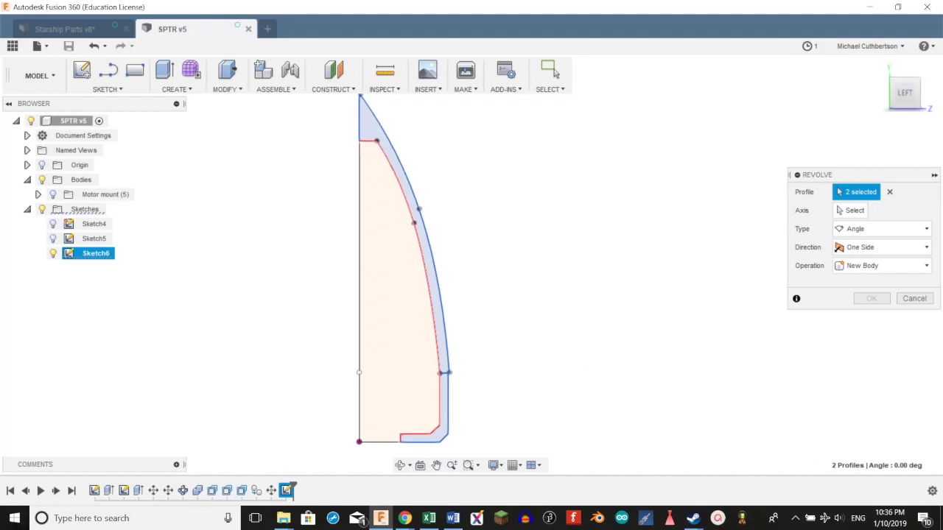
{"action": "left_click", "coordinate": [850, 211]}
{"action": "left_click", "coordinate": [359, 294]}
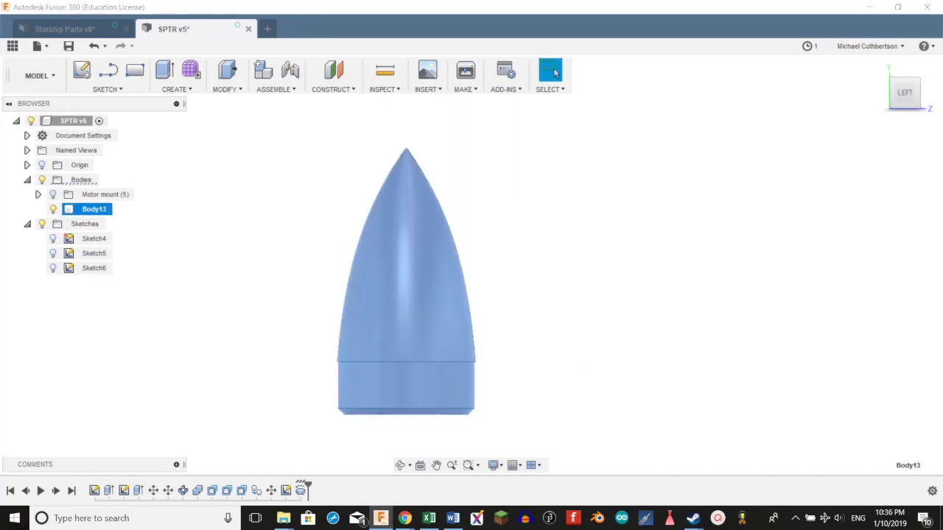
{"action": "left_click", "coordinate": [96, 210]}
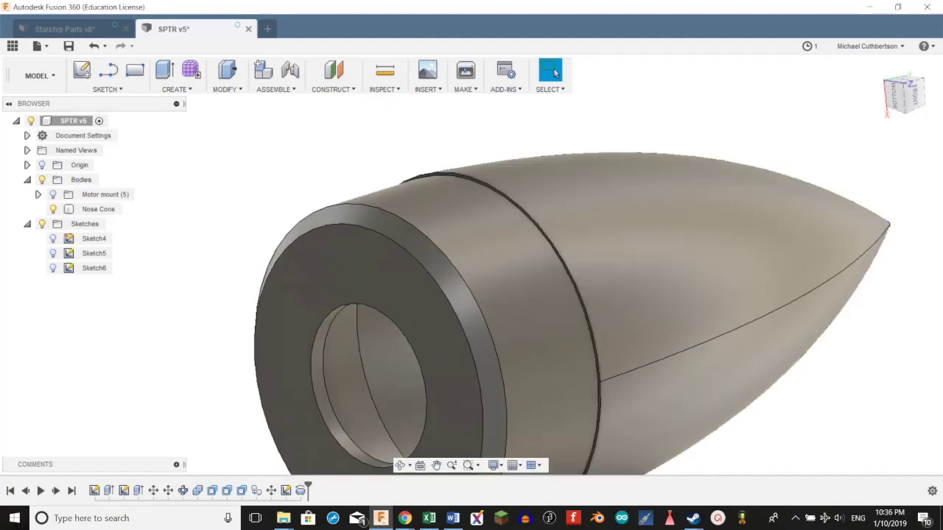
Resize the round opening in the nose cone's base by applying Press Pull to its inner cylindrical face
{"action": "right_click", "coordinate": [316, 388]}
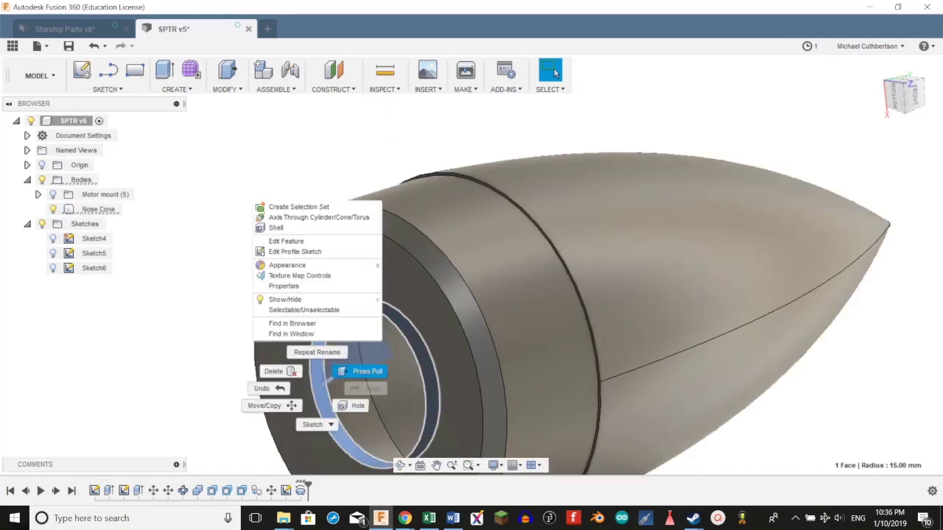
{"action": "left_click", "coordinate": [362, 371]}
{"action": "left_click_drag", "start_coordinate": [326, 387], "coordinate": [272, 393]}
{"action": "key", "text": "Return"}
{"action": "scroll", "coordinate": [435, 361], "scroll_direction": "down", "scroll_amount": 4}
{"action": "middle_click_drag", "start_coordinate": [472, 325], "coordinate": [469, 293], "text": "shift"}
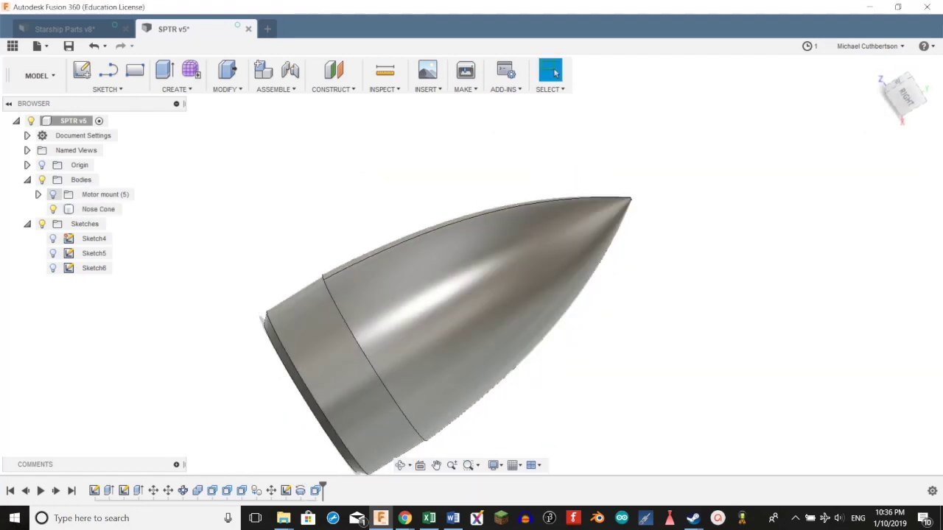
Show the motor mount bodies and move the nose cone 145 mm along Y, beyond the upper centering ring
{"action": "left_click", "coordinate": [53, 194]}
{"action": "right_click", "coordinate": [98, 209]}
{"action": "left_click", "coordinate": [116, 219]}
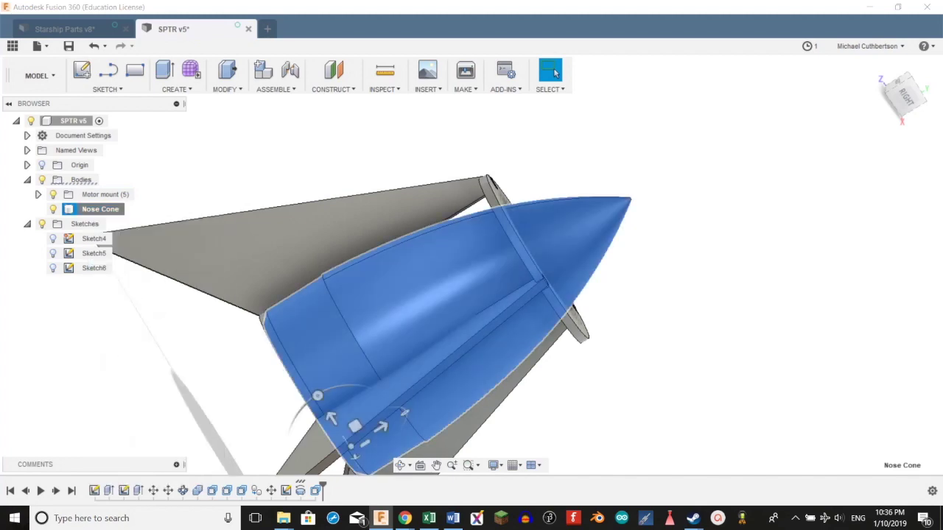
{"action": "left_click_drag", "start_coordinate": [381, 428], "coordinate": [747, 200]}
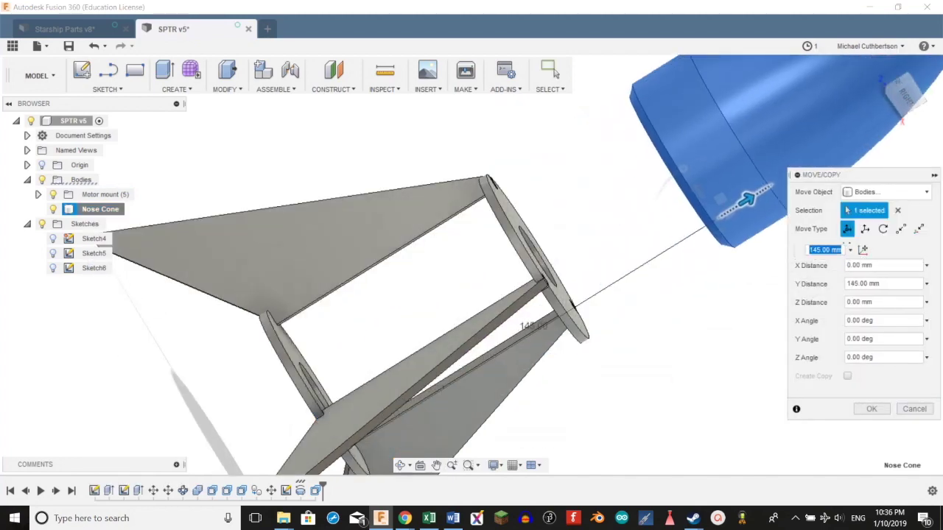
{"action": "middle_click_drag", "start_coordinate": [747, 200], "coordinate": [733, 210], "text": "shift"}
{"action": "key", "text": "Return"}
{"action": "scroll", "coordinate": [472, 295], "scroll_direction": "down", "scroll_amount": 5}
{"action": "left_click", "coordinate": [904, 96]}
{"action": "left_click", "coordinate": [905, 72]}
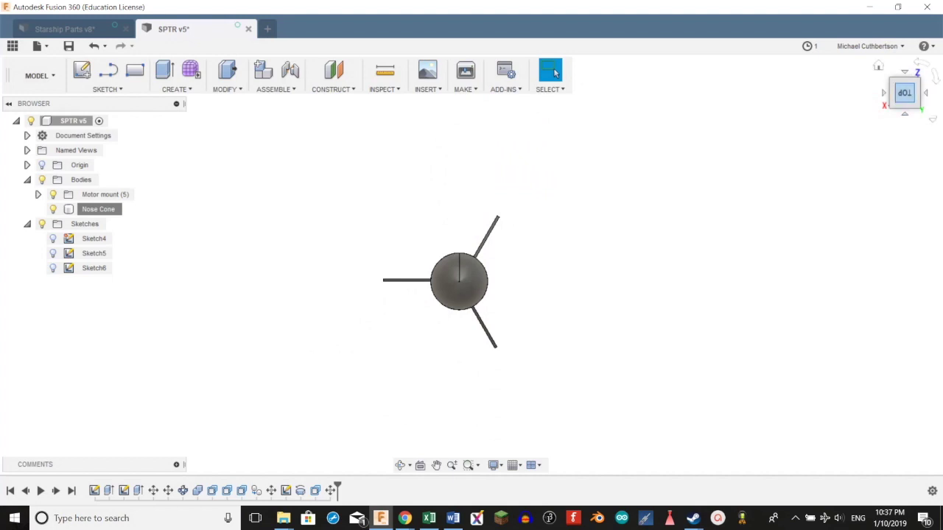
{"action": "left_click", "coordinate": [905, 105]}
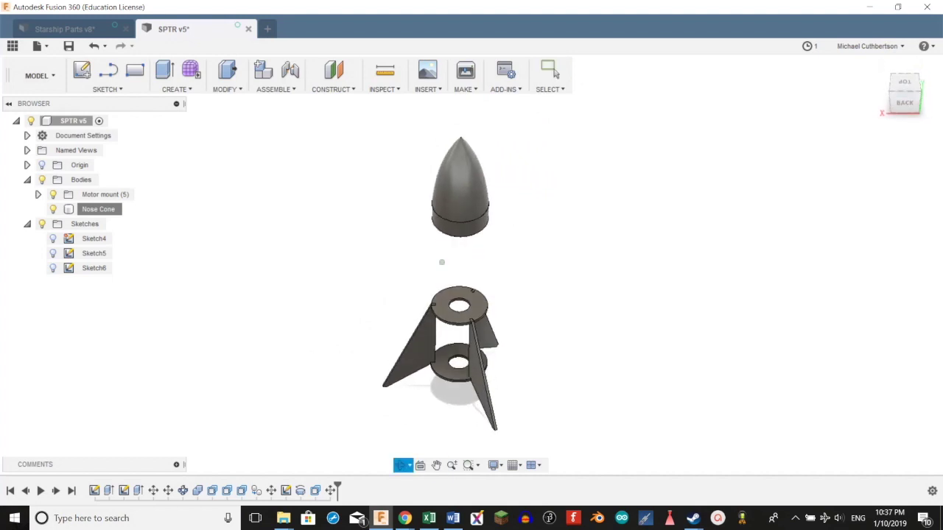
{"action": "left_click", "coordinate": [897, 87]}
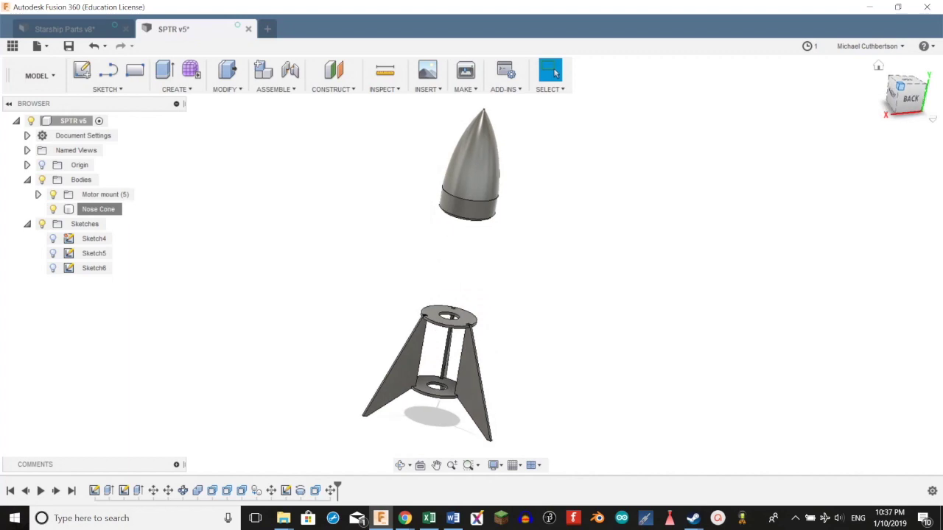